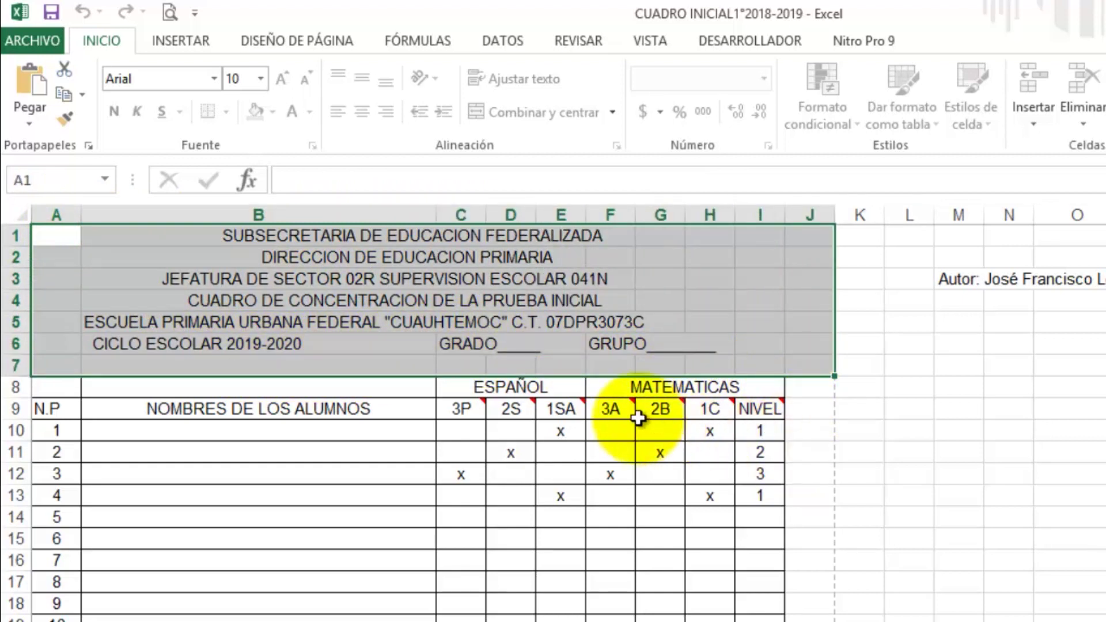
Step: Examine the cell notes on the ESPAÑOL, MATEMATICAS and NIVEL column headers in row 9
click(899, 441)
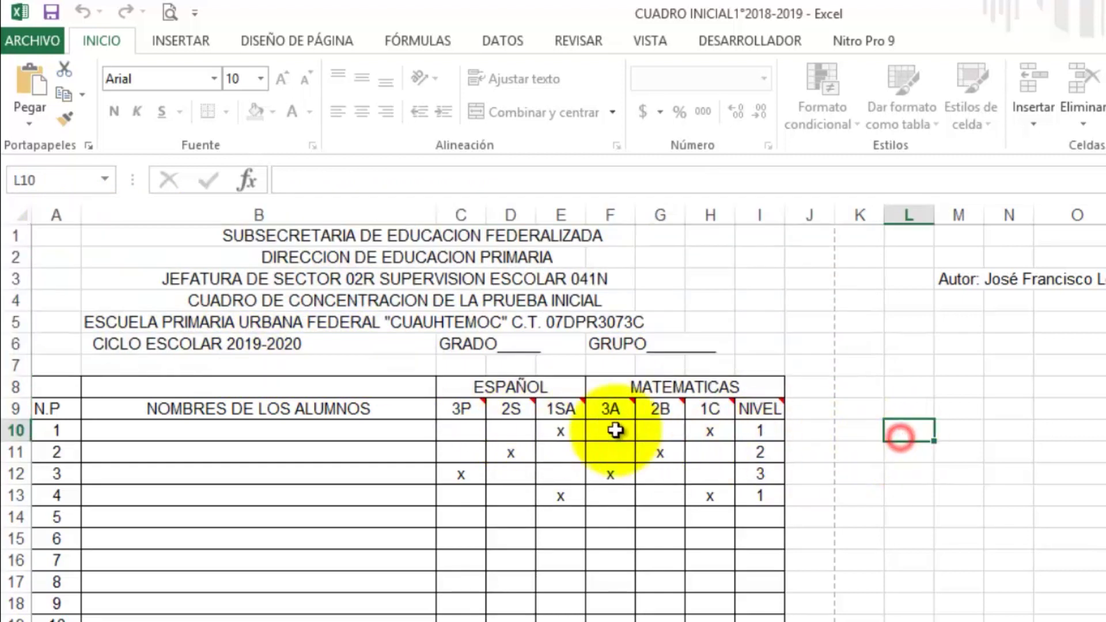
mouse_move(472, 407)
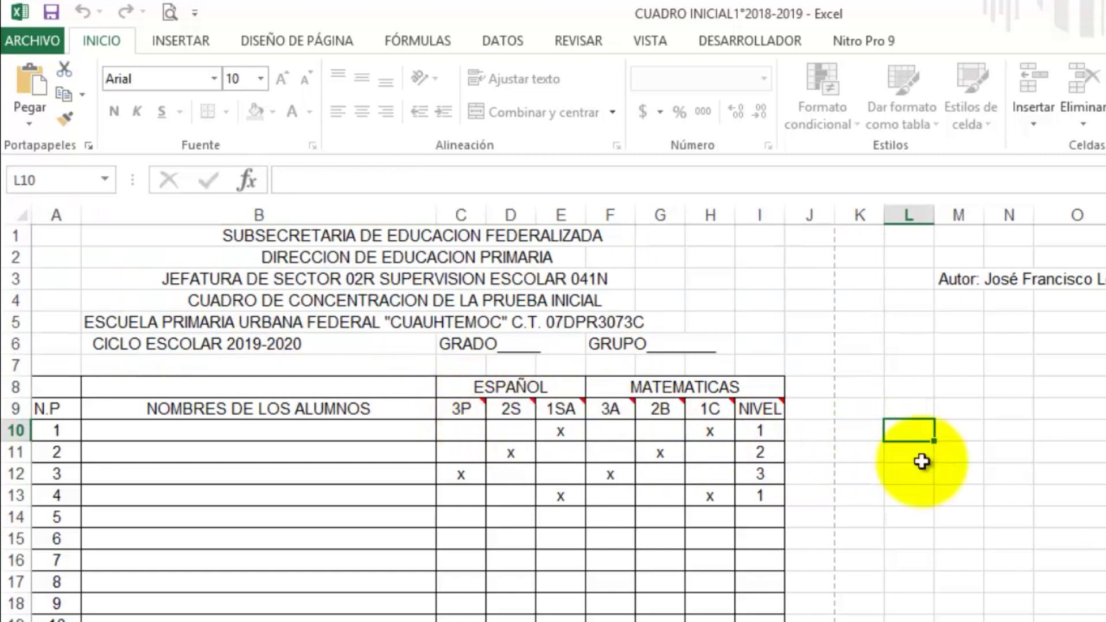
mouse_move(772, 411)
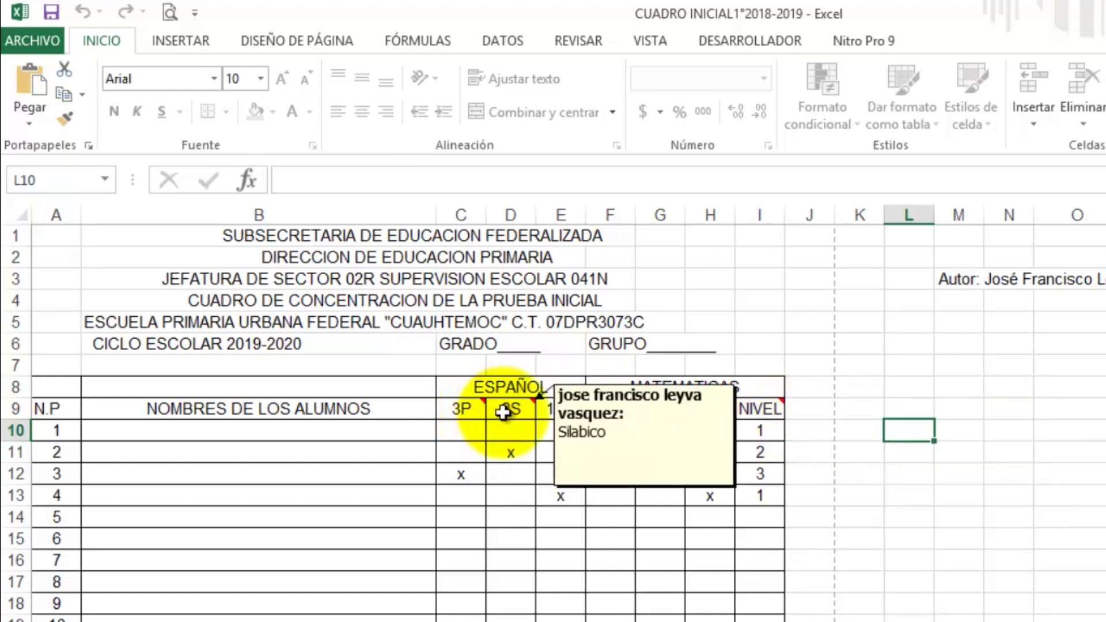
mouse_move(562, 413)
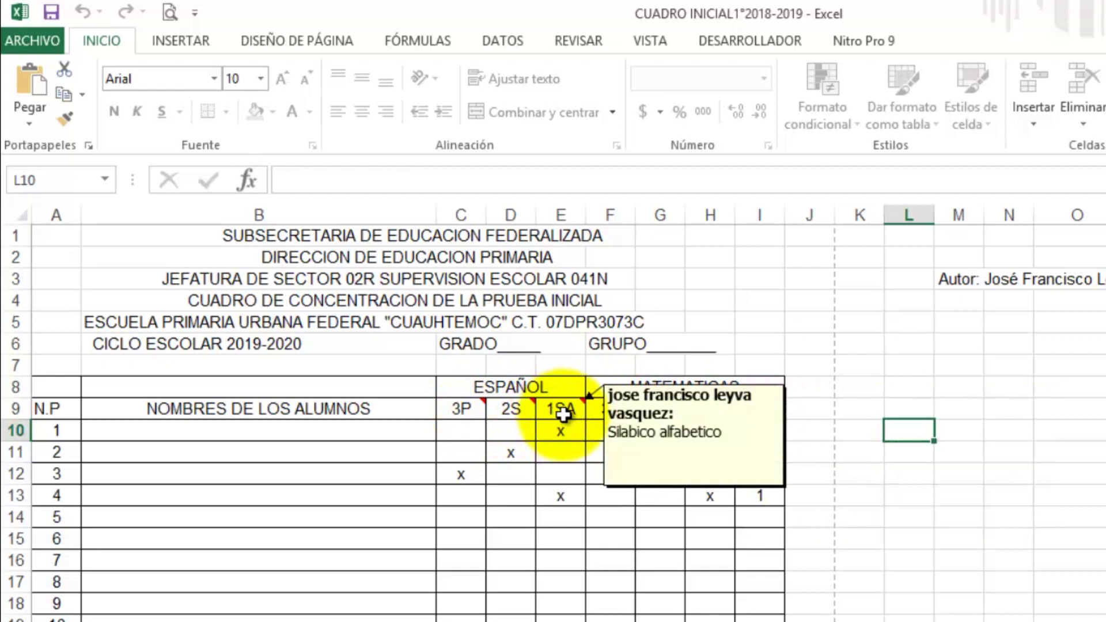
mouse_move(625, 415)
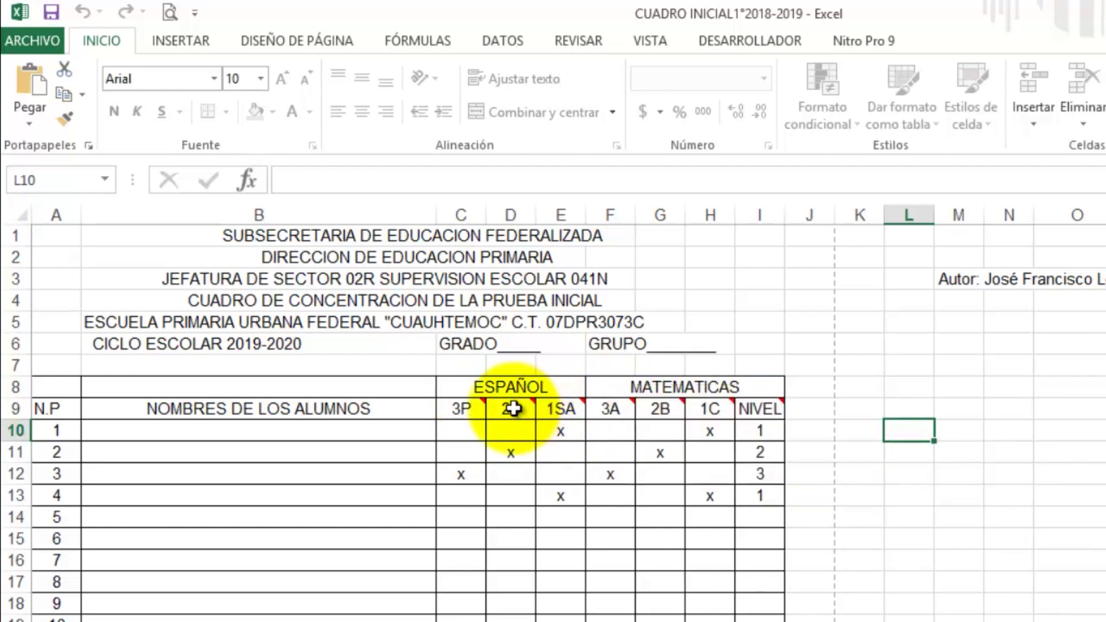
mouse_move(690, 418)
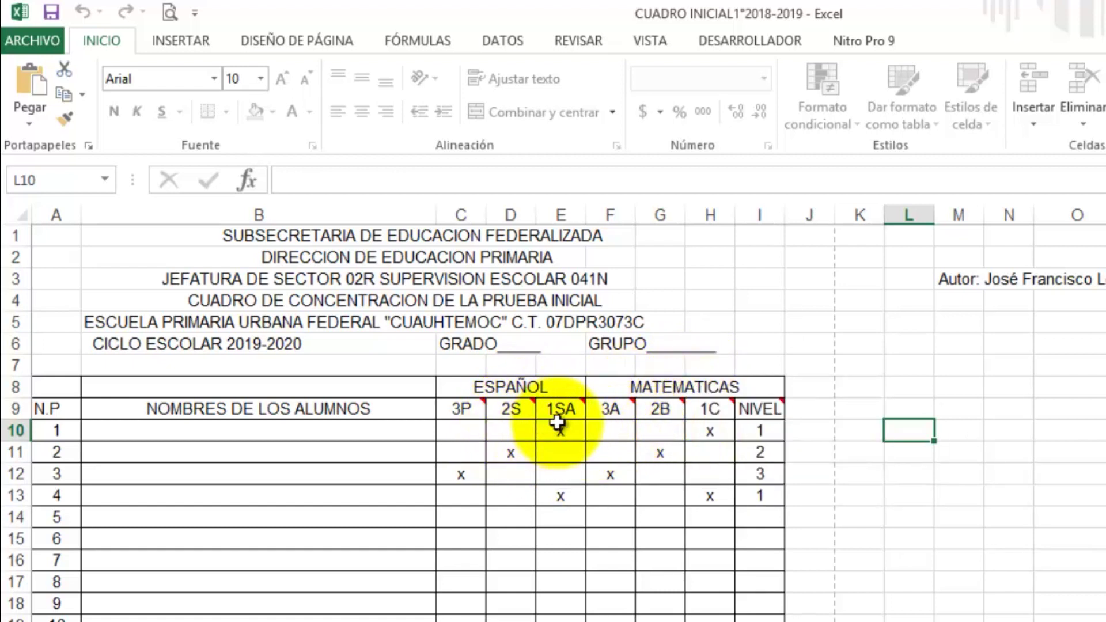
mouse_move(538, 396)
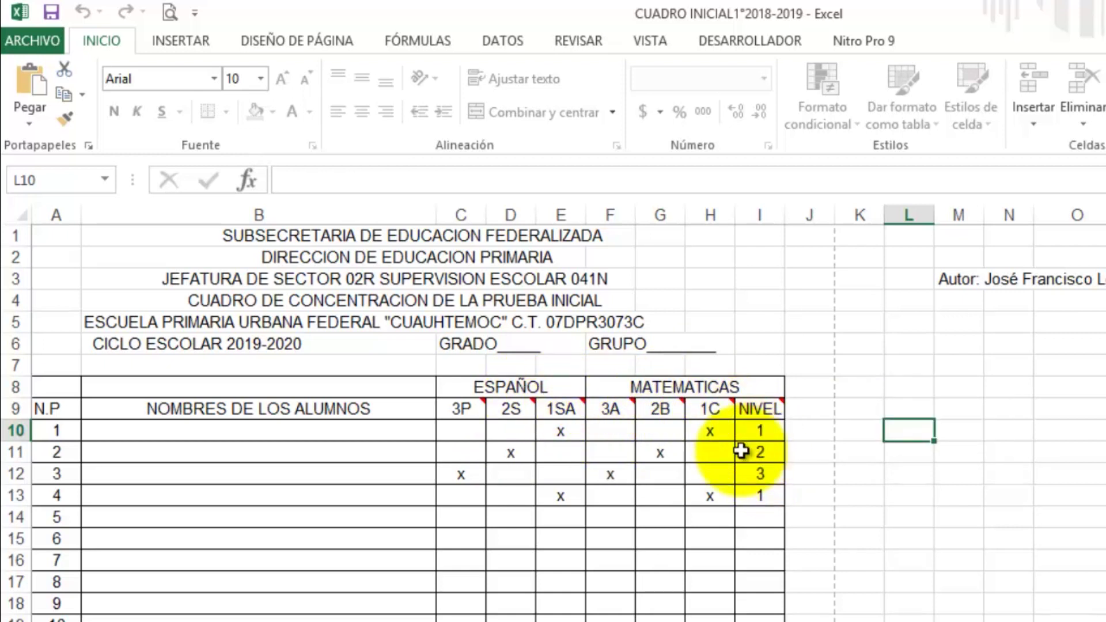
Step: Examine the NIVEL 1 count formula in the SIMBOLOGIA table and the percentage chart below it
scroll(553, 423, down, 8)
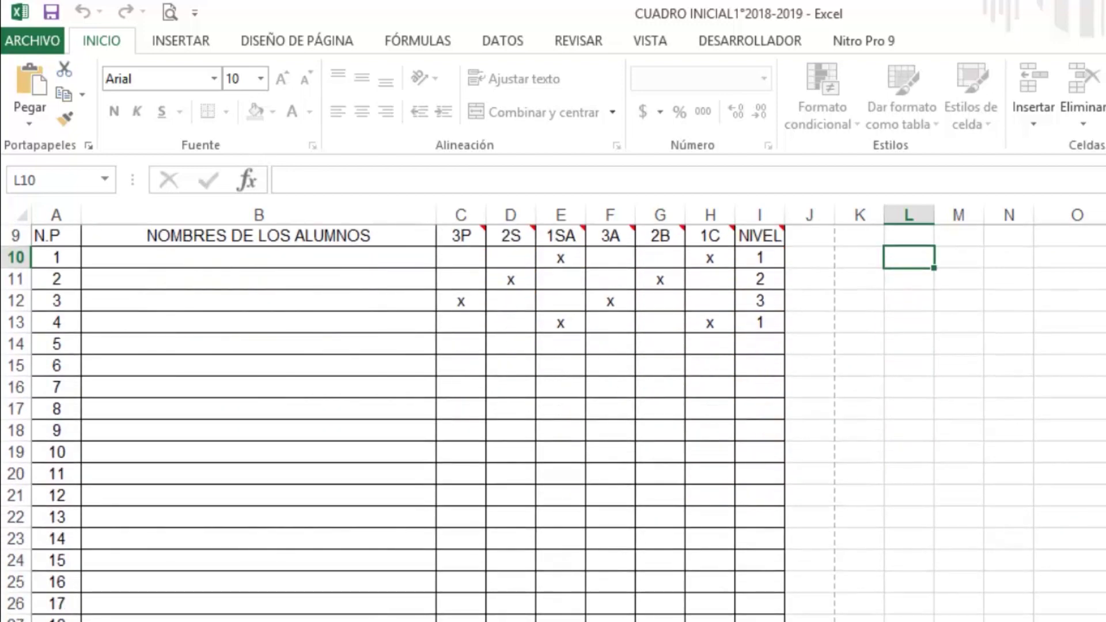
scroll(553, 423, down, 6)
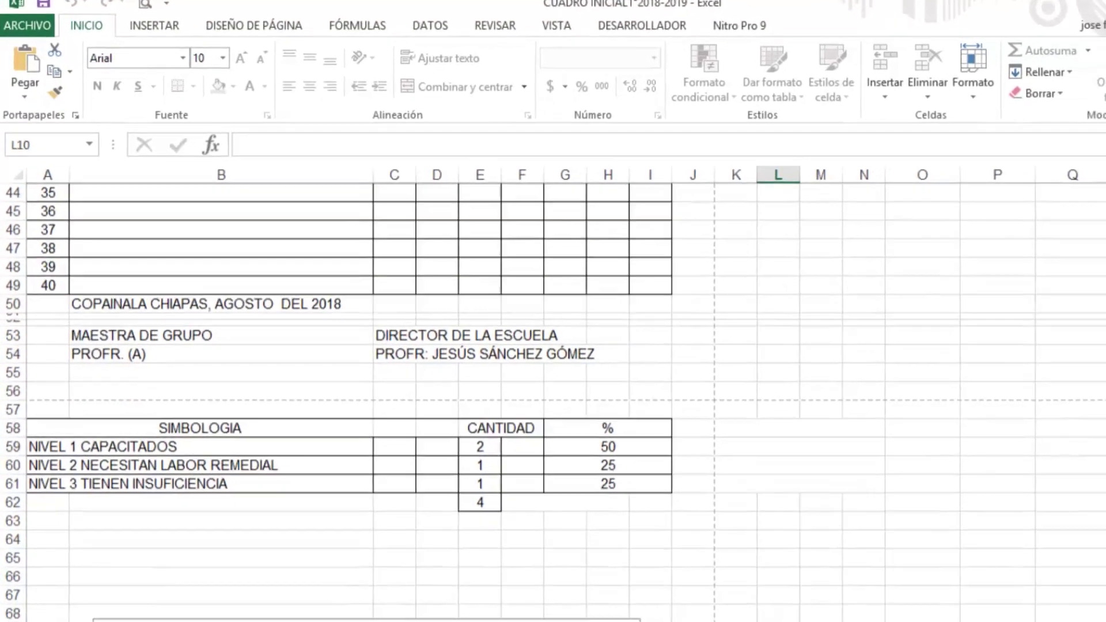
scroll(553, 424, down, 4)
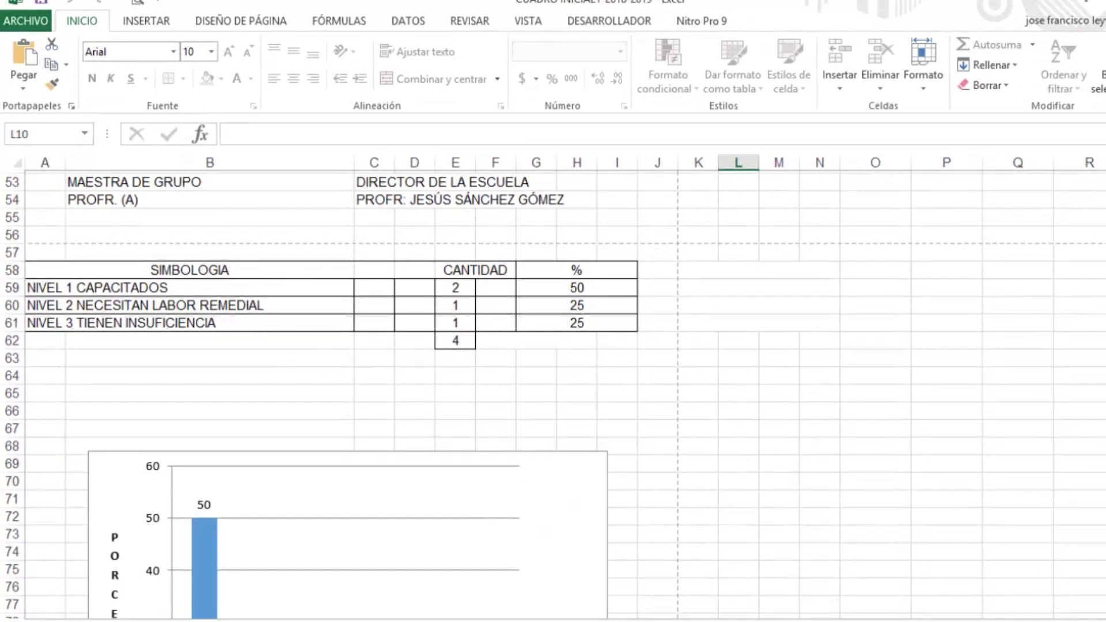
scroll(553, 395, down, 1)
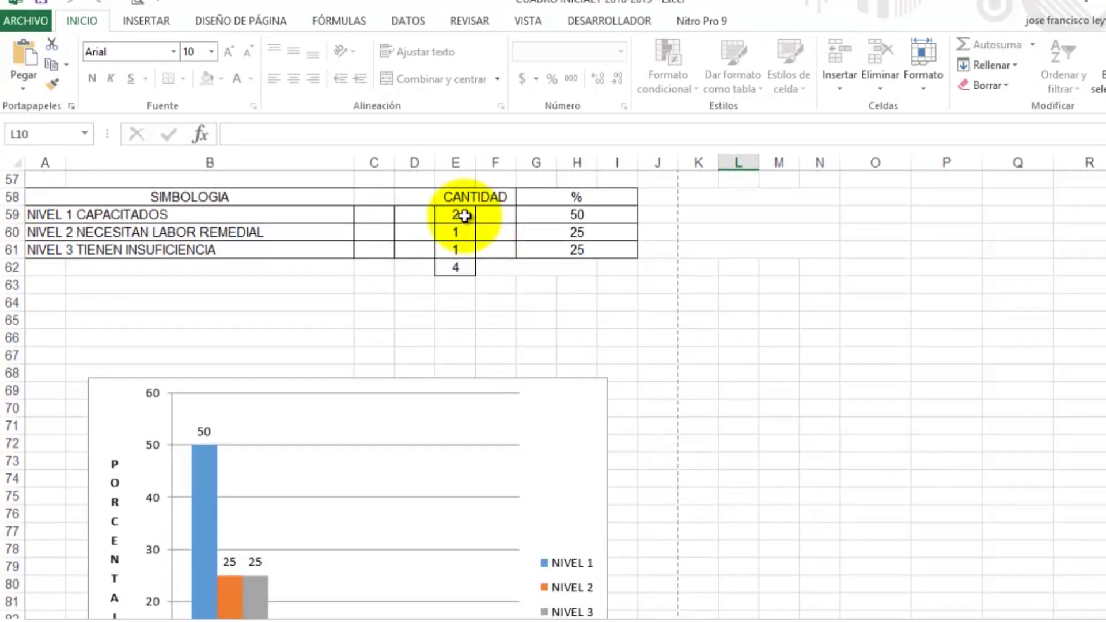
click(465, 216)
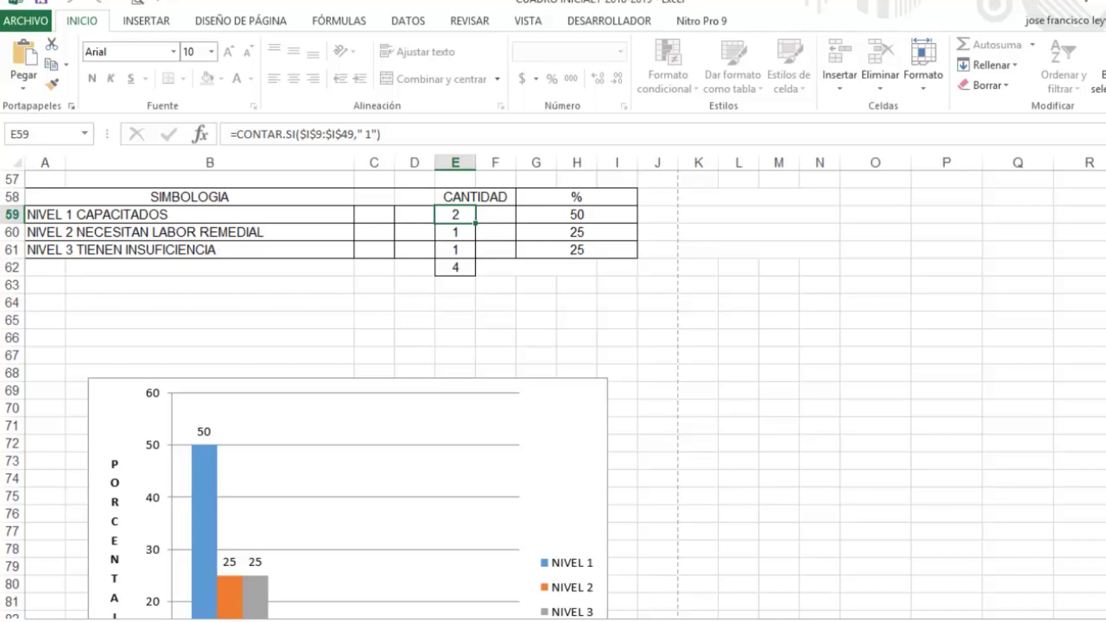
scroll(554, 391, down, 5)
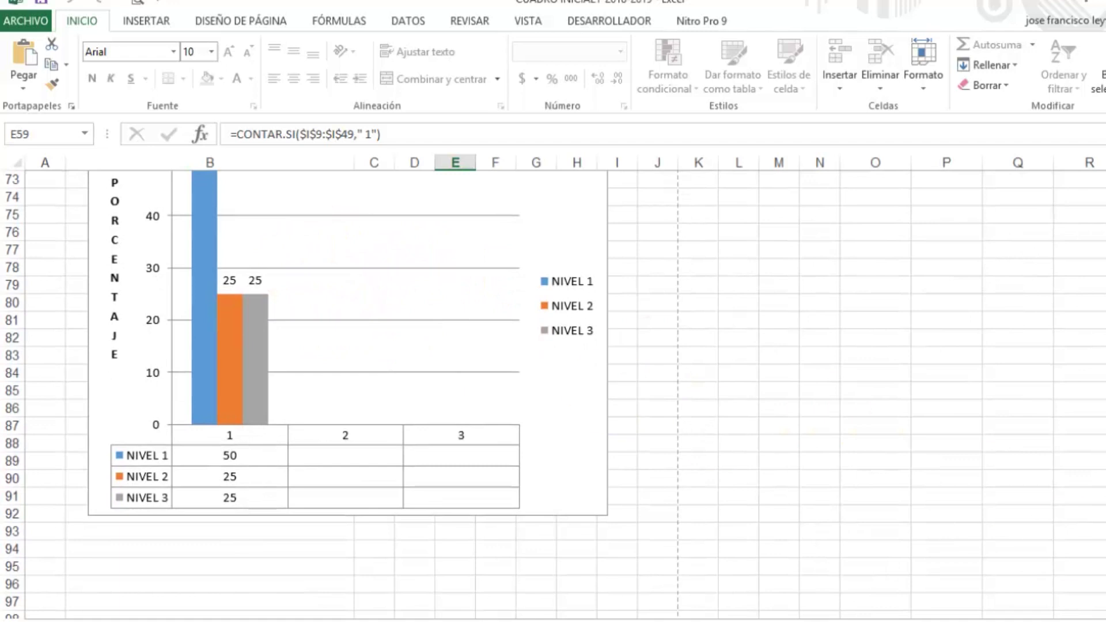
Step: Compare the student table's levels with the SIMBOLOGIA quantities and inspect the percentage formula for NIVEL 1
scroll(553, 395, up, 10)
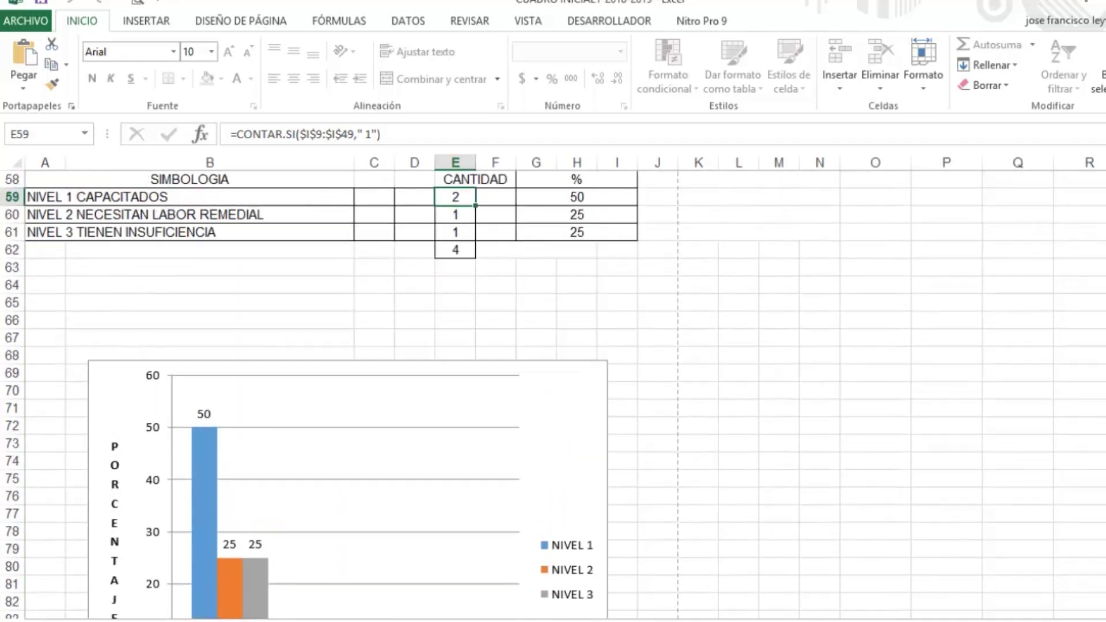
scroll(553, 395, up, 2)
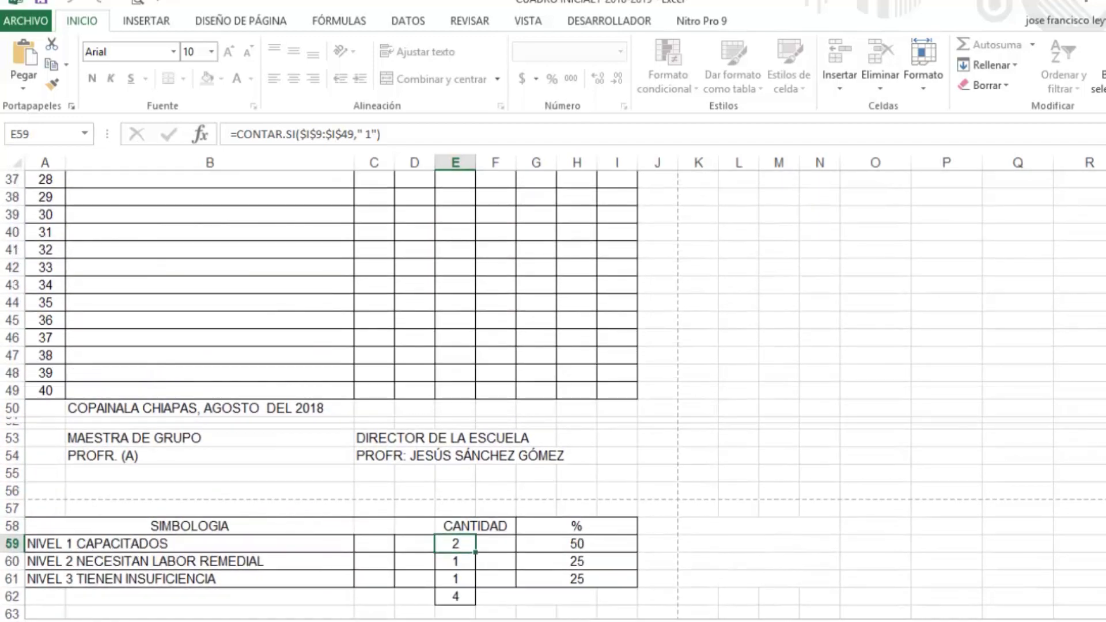
scroll(553, 394, up, 1)
scroll(553, 395, up, 3)
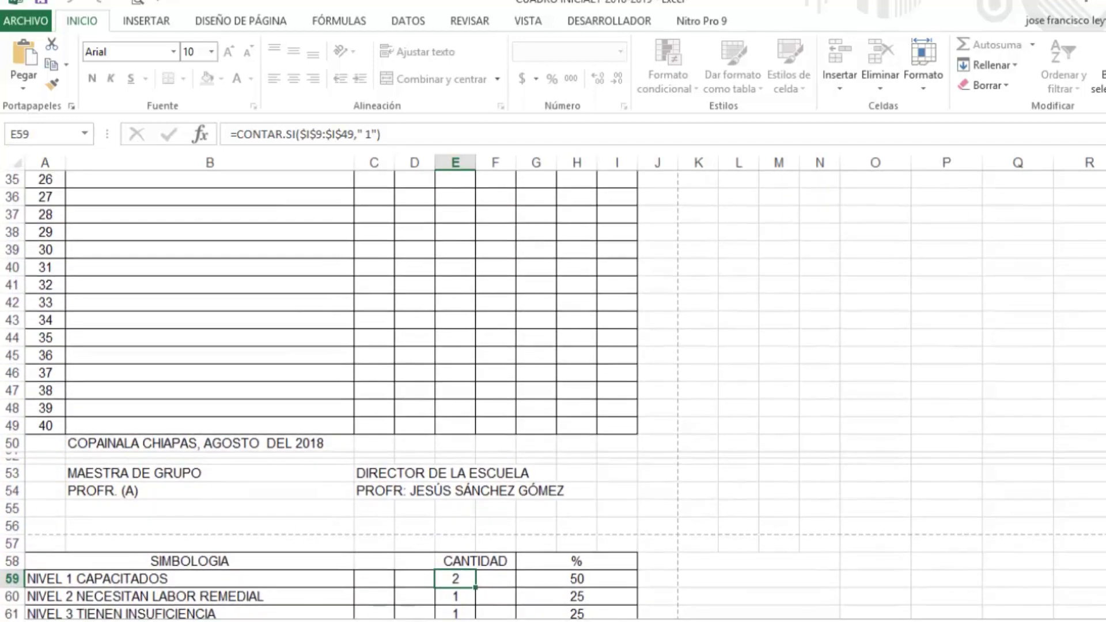
scroll(553, 395, up, 9)
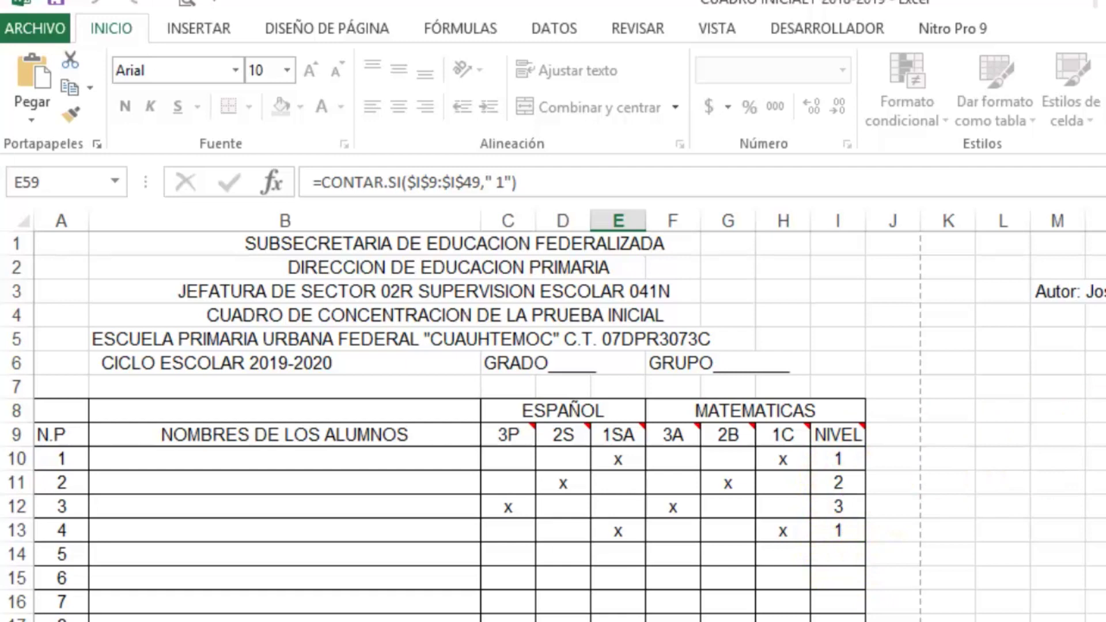
scroll(554, 427, down, 7)
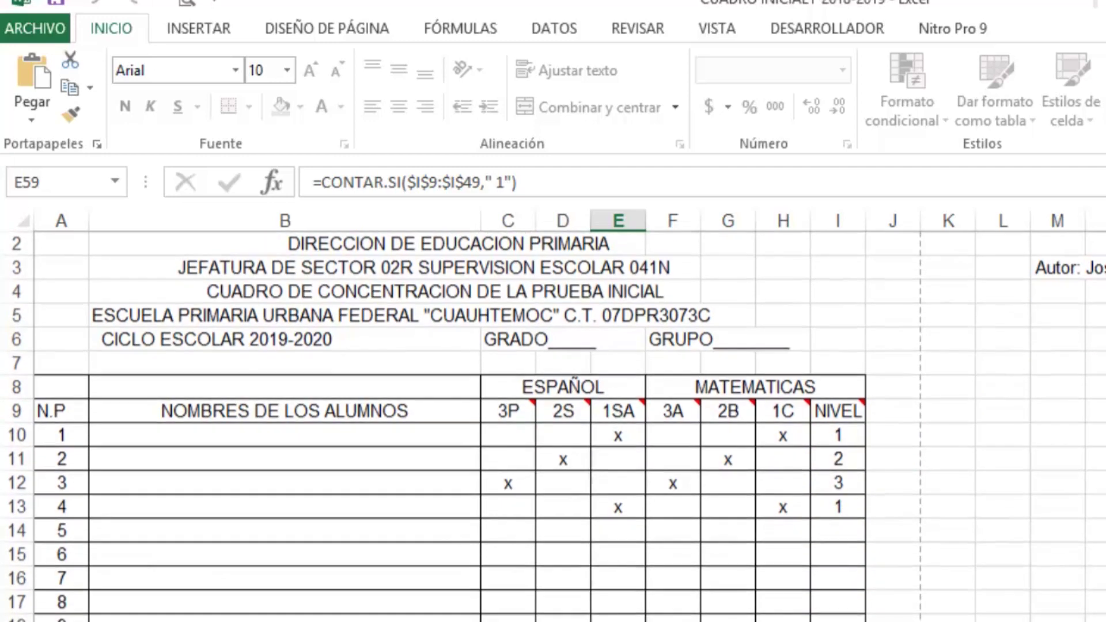
scroll(554, 427, down, 7)
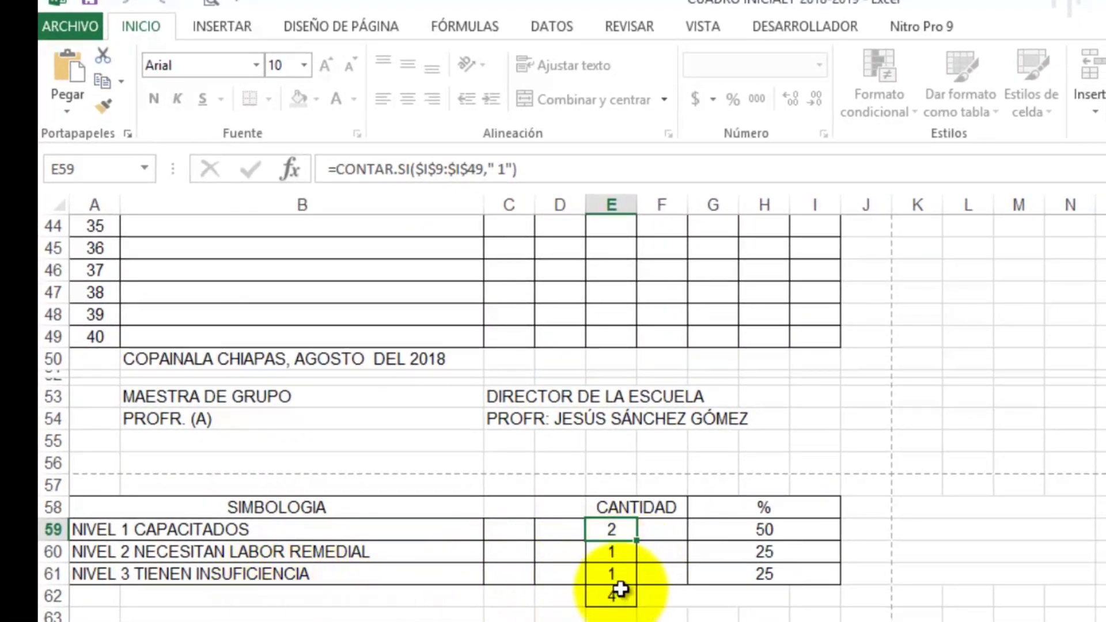
click(787, 532)
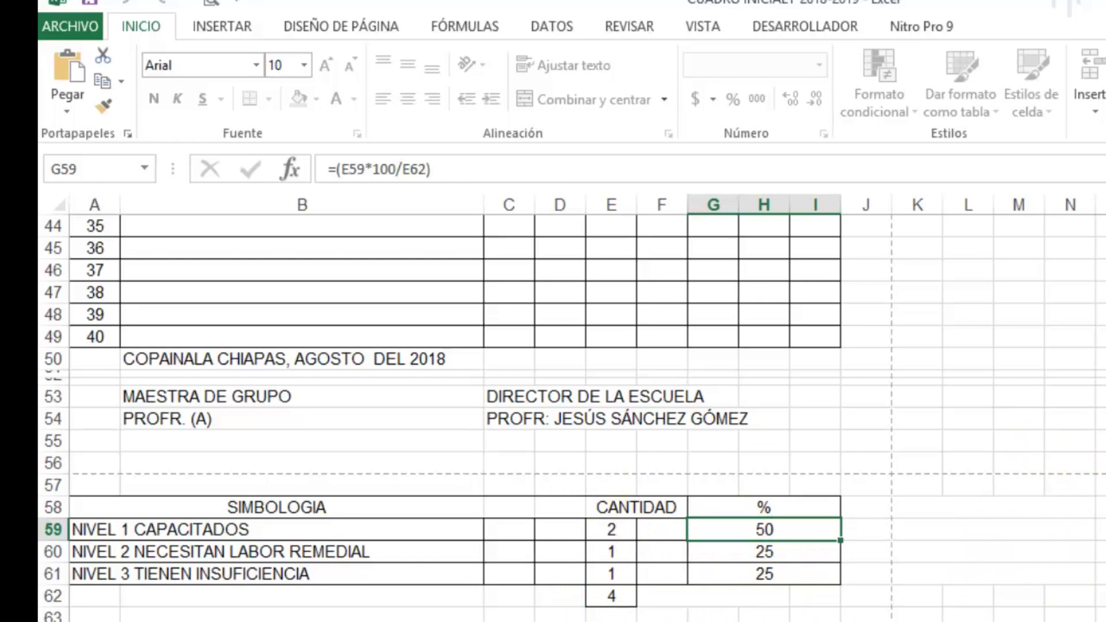
Step: Switch to the initial-test workbook for grades 2 to 6 and open its 2º Y 3º sheet
key(super+d)
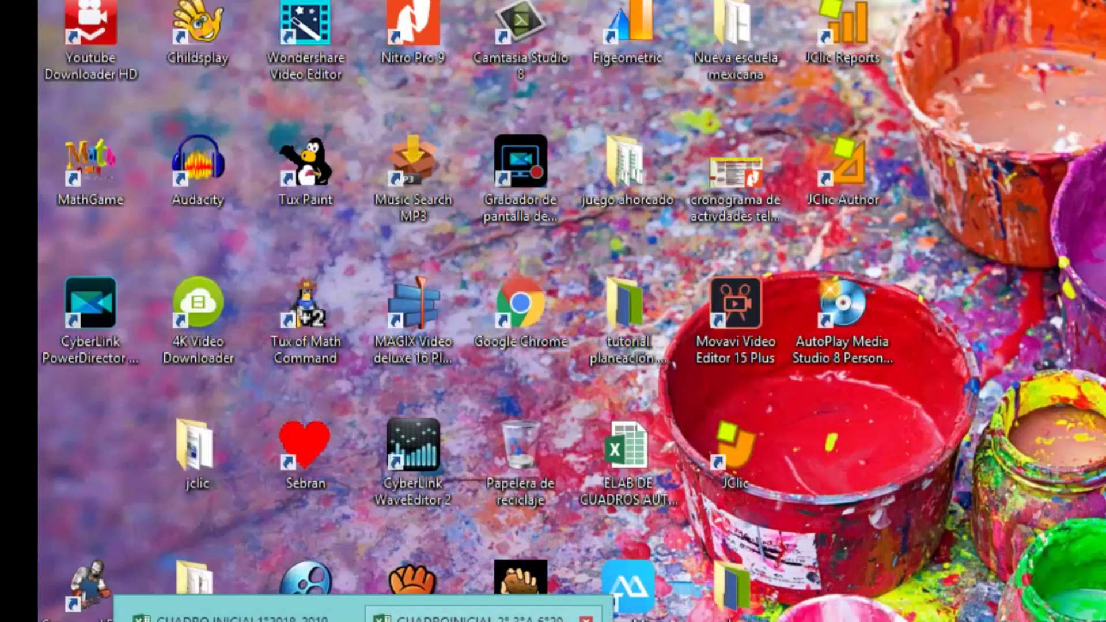
click(484, 614)
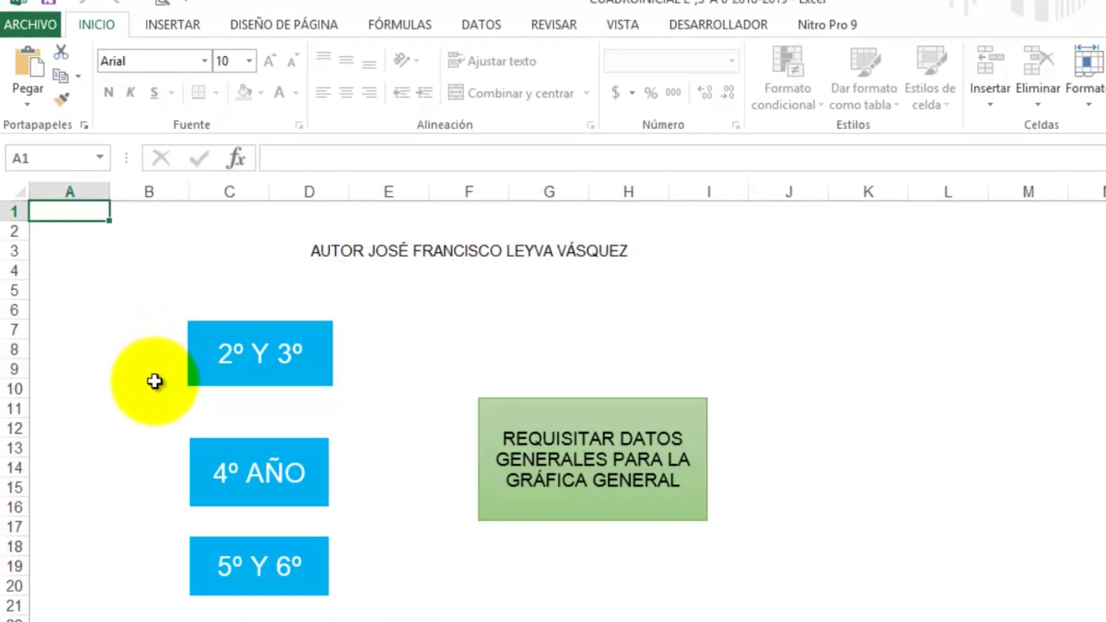
click(272, 353)
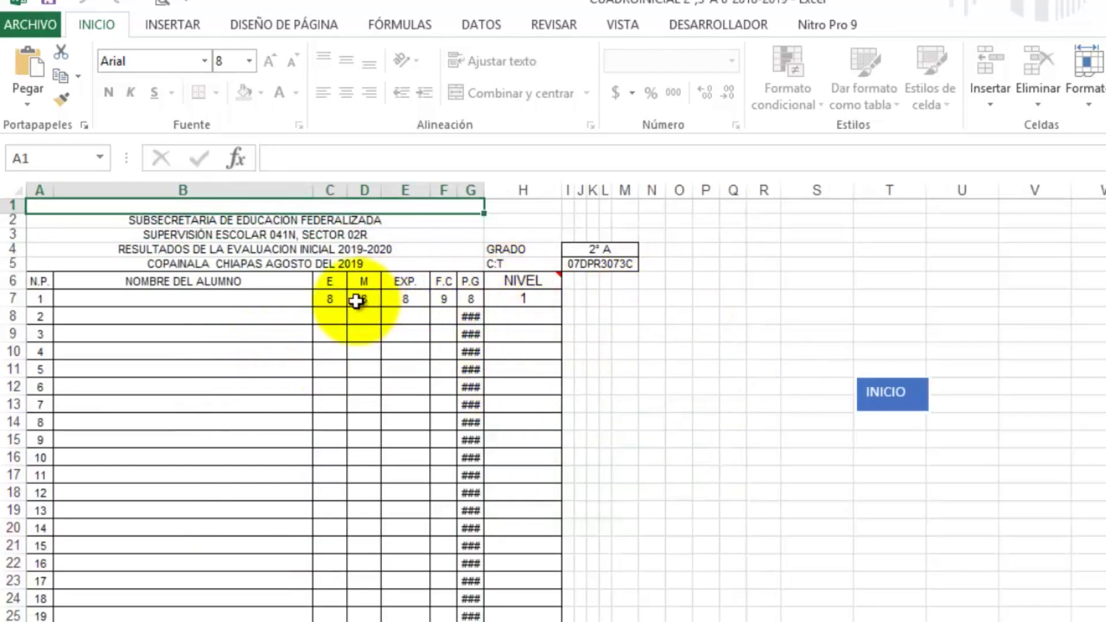
Step: Enter marks 7, 8, 8 and 9 for students 2 to 6 in 2° A, set level 1 for students 2 to 7, and inspect student 1's average formula
click(329, 317)
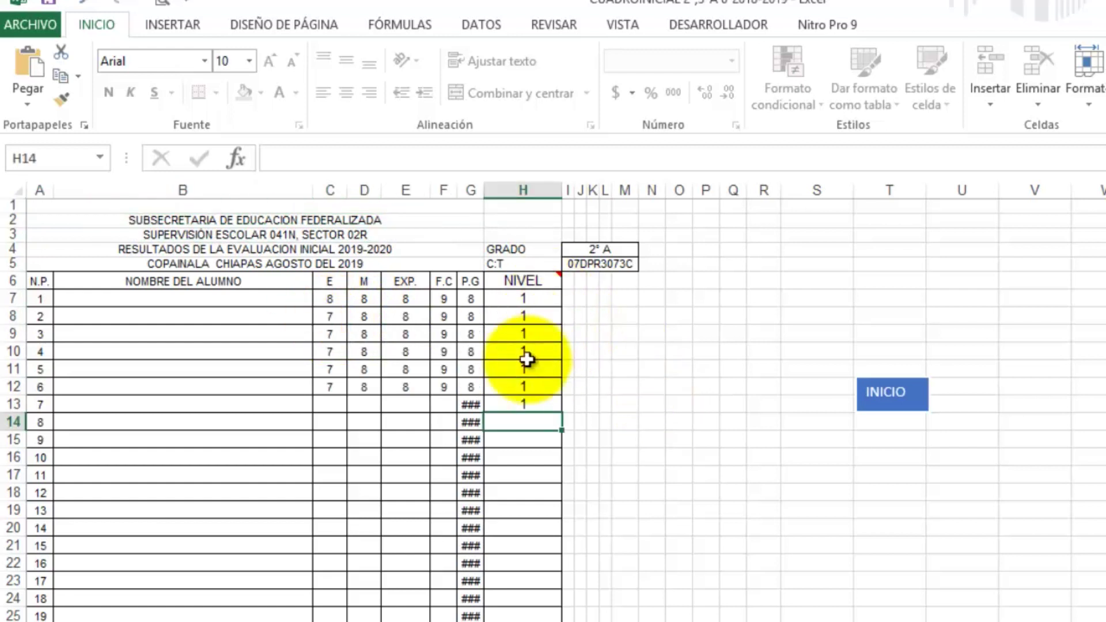
mouse_move(542, 280)
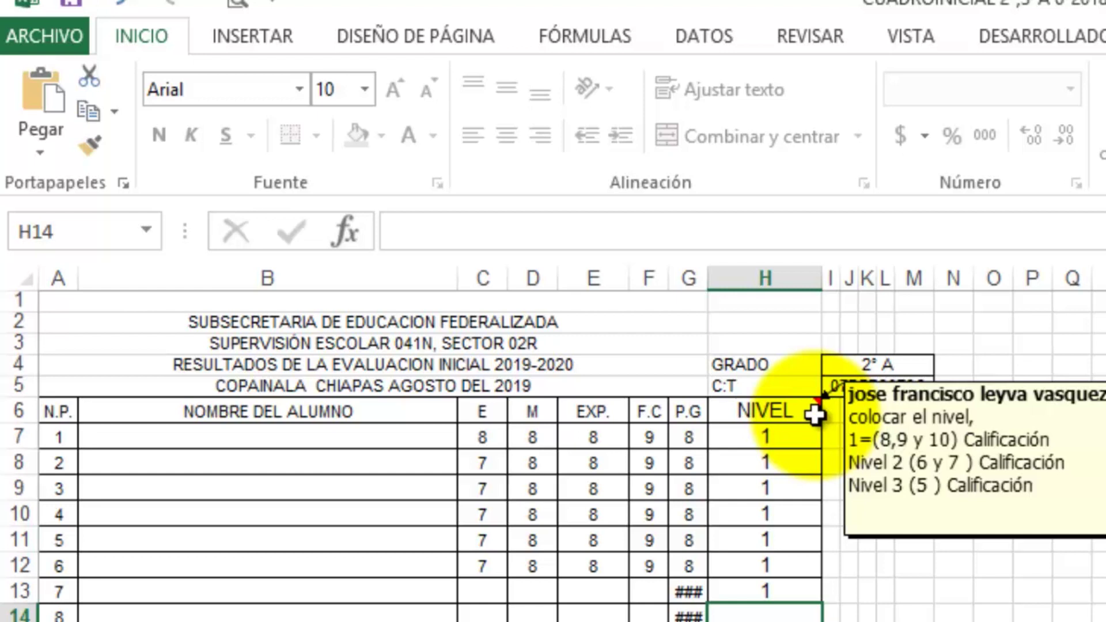
click(690, 438)
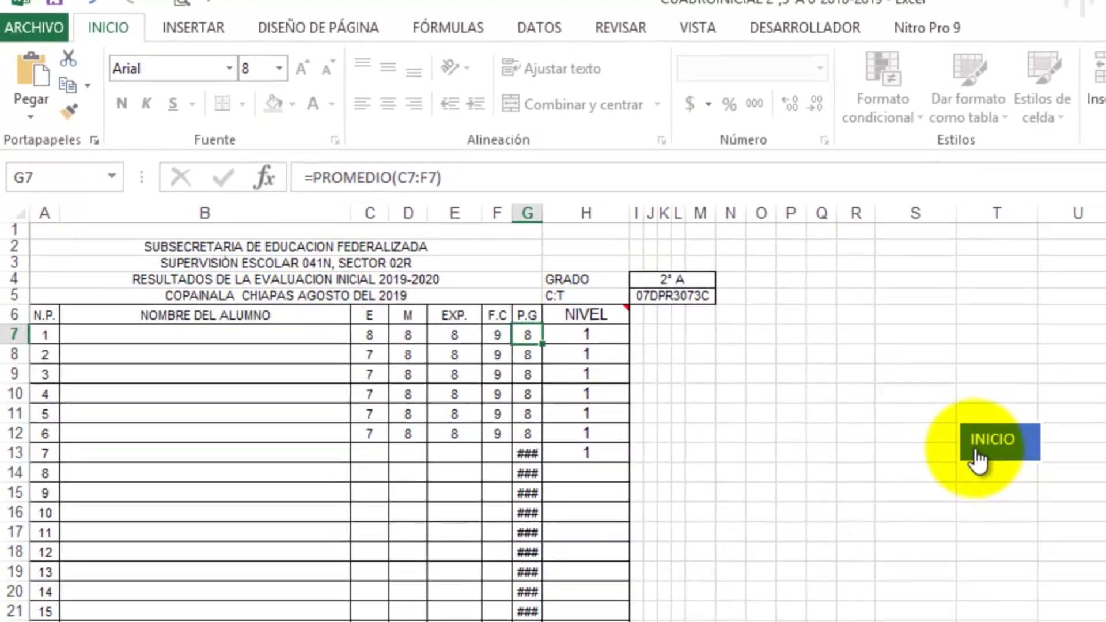
Step: Return to the start sheet, open the 3° A table and enter student 3's marks as 8, 9, 9, 8 and 10
click(988, 444)
click(292, 487)
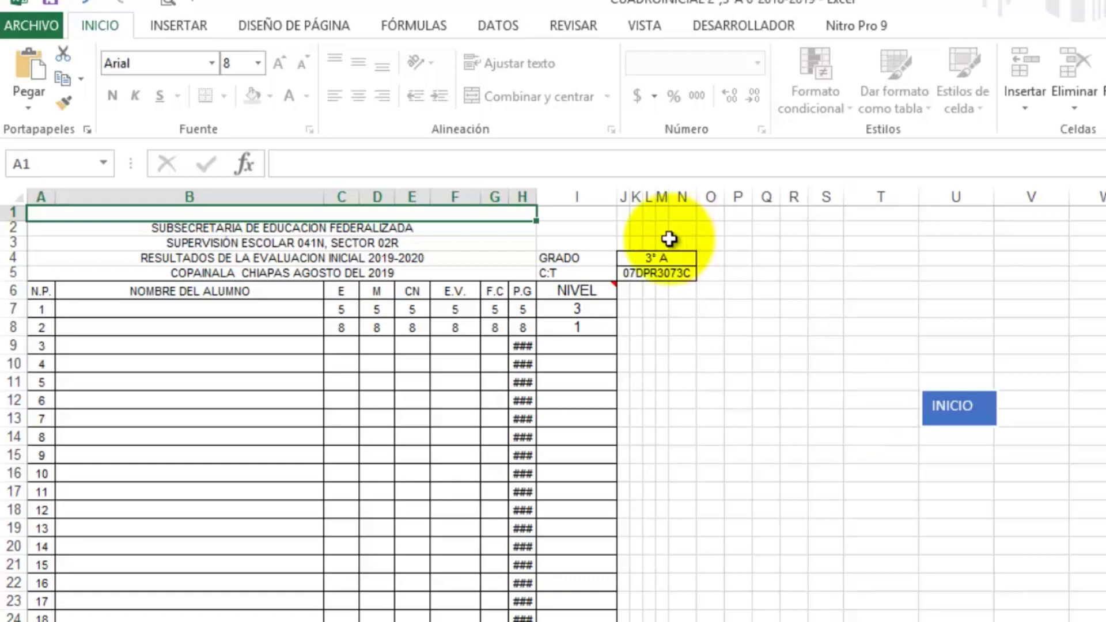
click(342, 346)
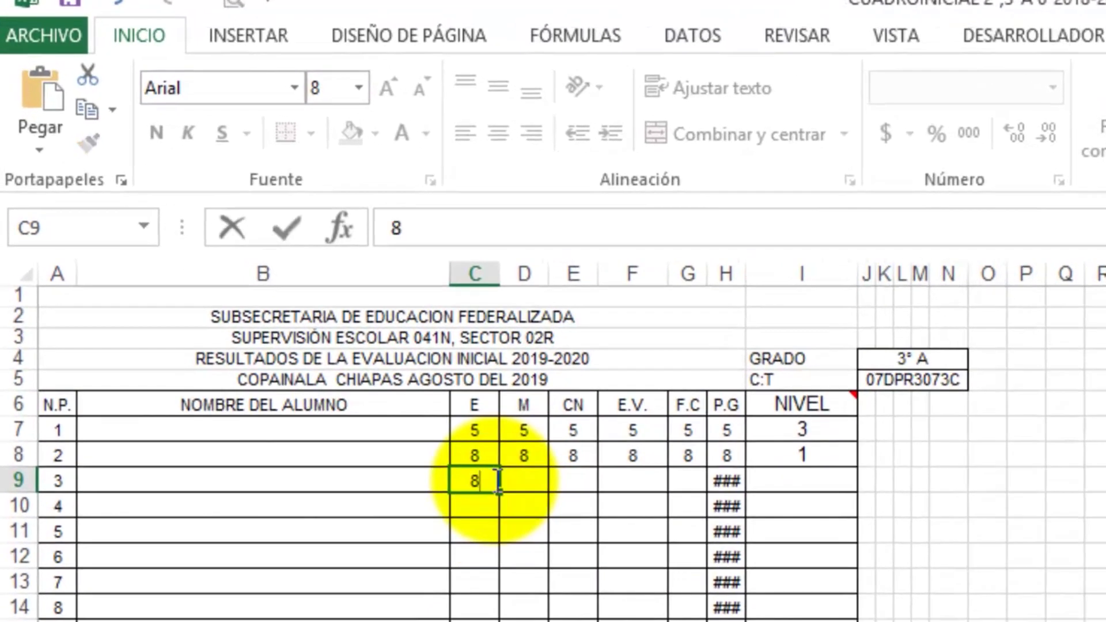
click(525, 476)
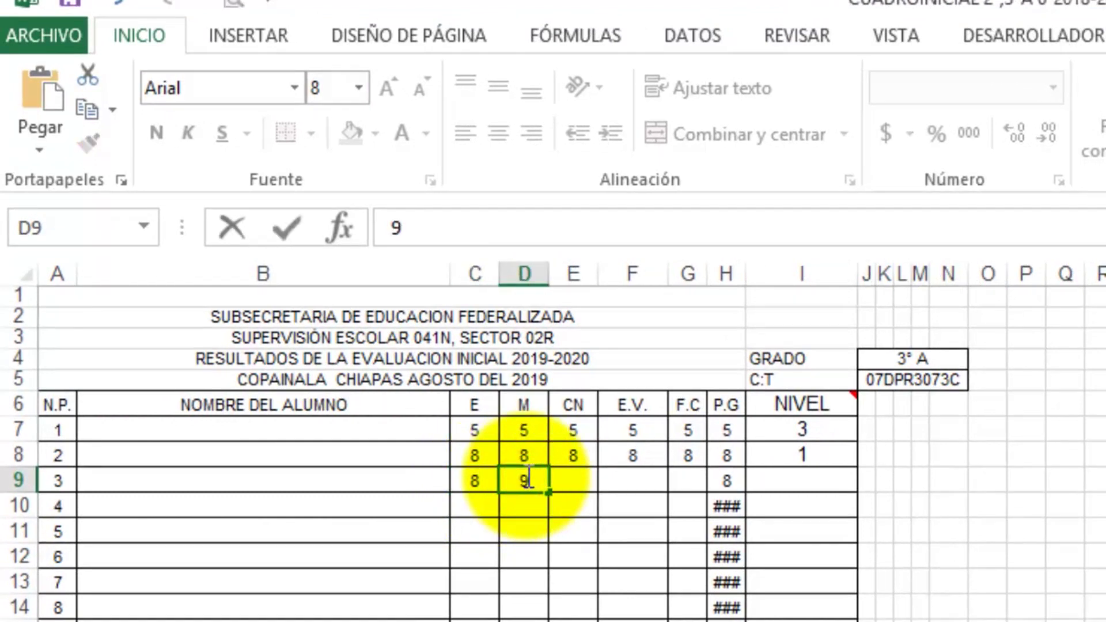
click(574, 480)
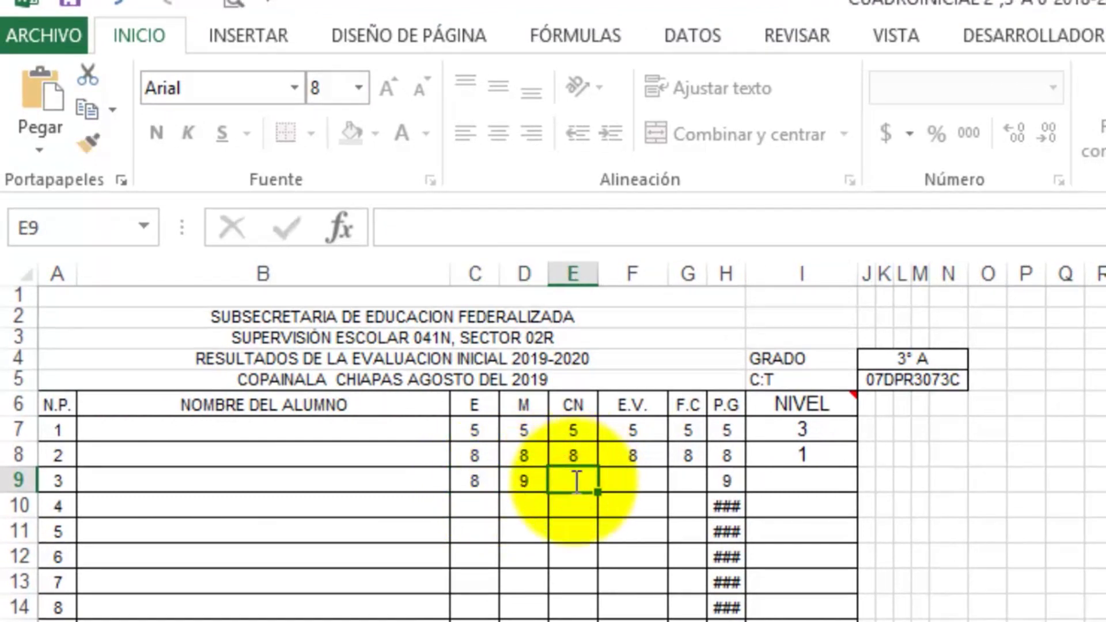
click(633, 485)
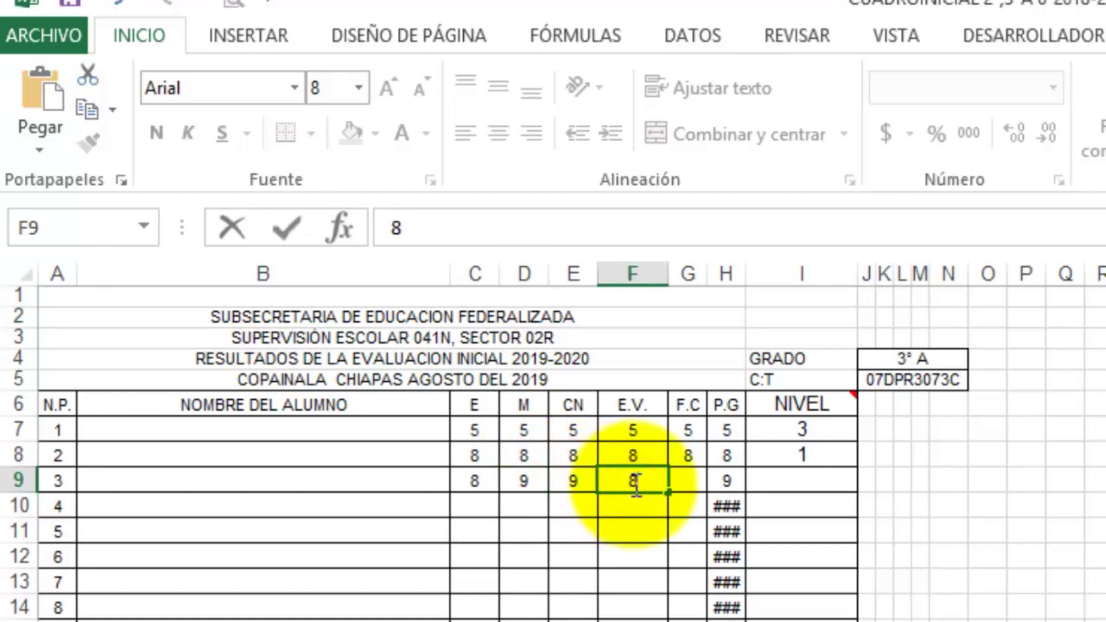
click(691, 486)
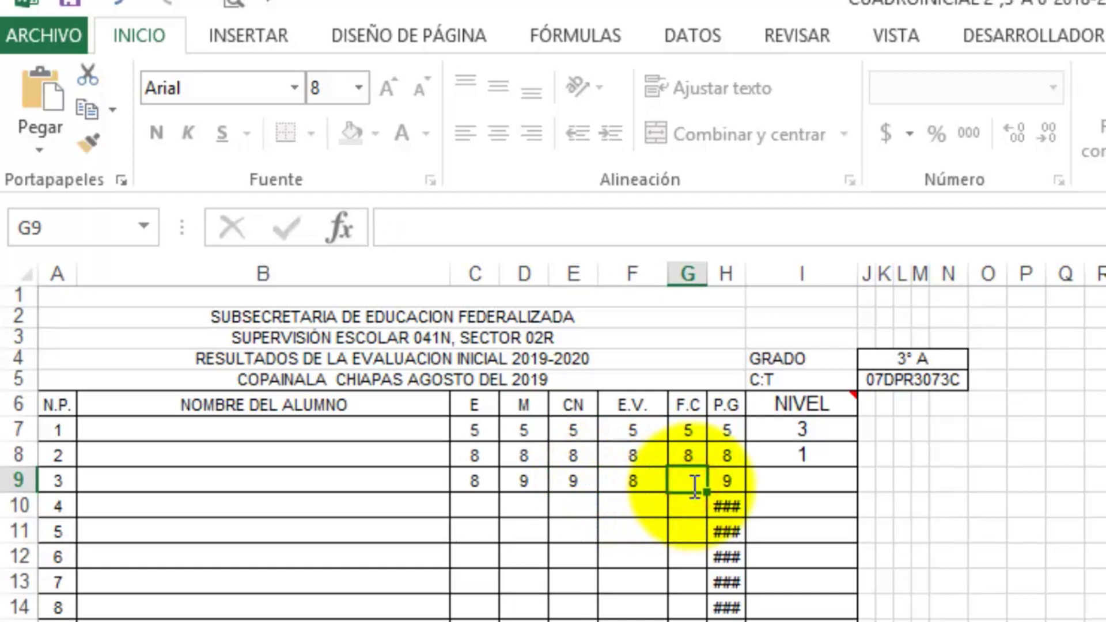
Step: Set student 3's level to 1 in the 3° A table and review the SIMBOLOGIA quantities and percentages
click(780, 485)
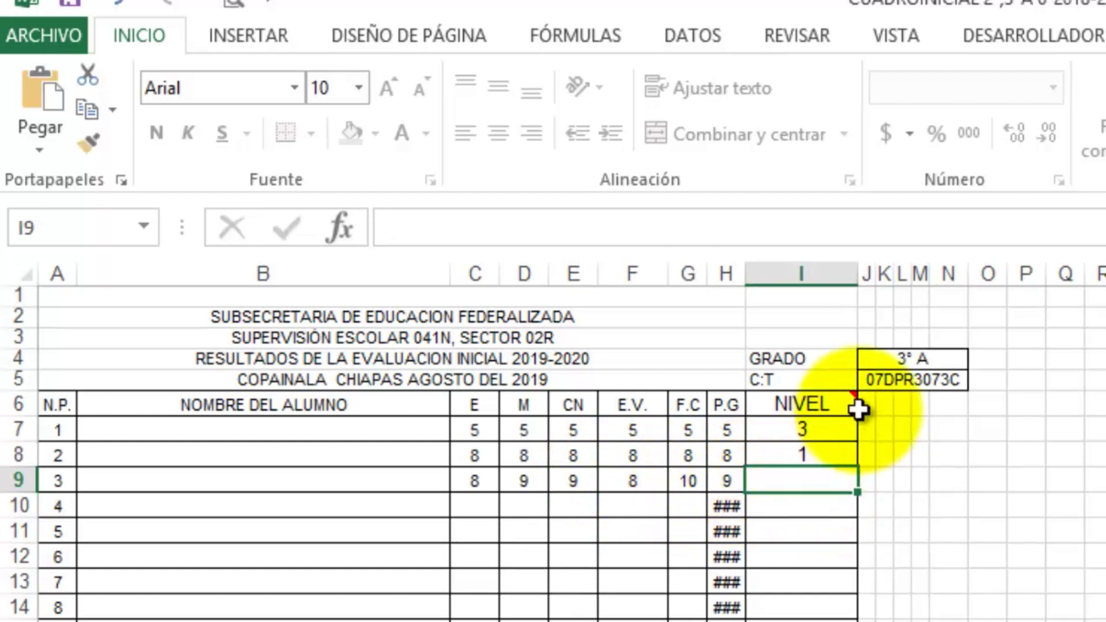
mouse_move(842, 401)
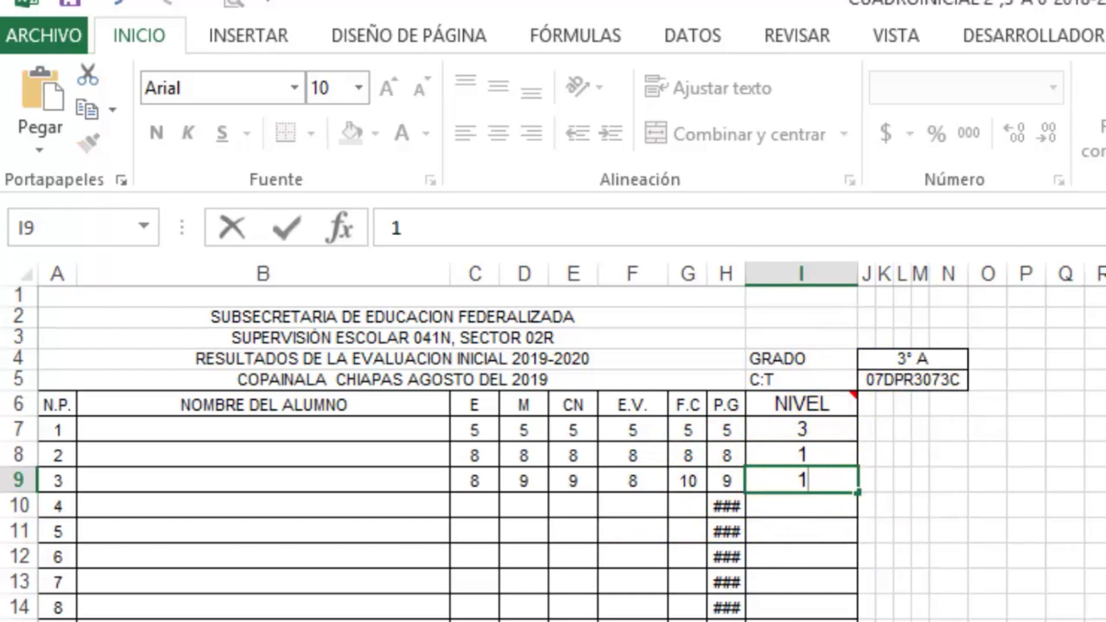
scroll(808, 480, down, 13)
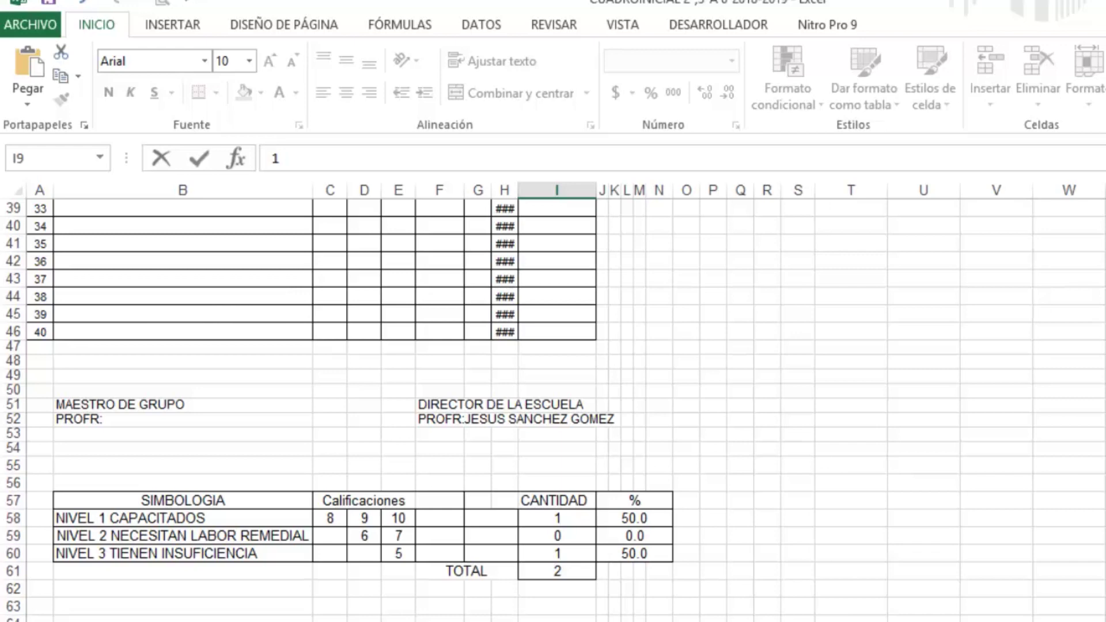
scroll(554, 403, up, 2)
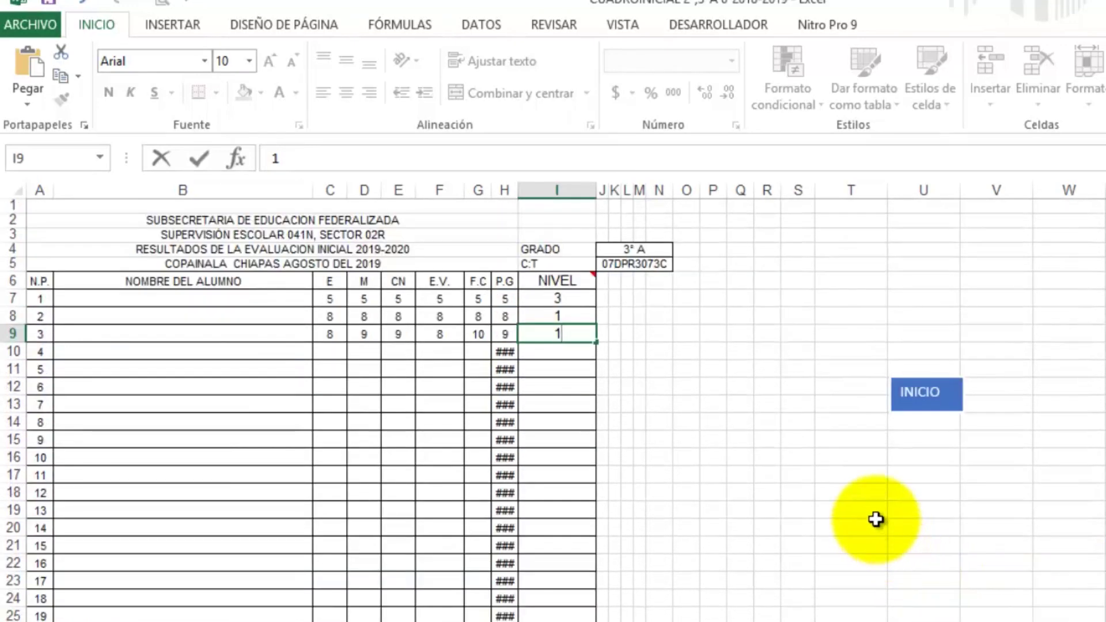
click(559, 313)
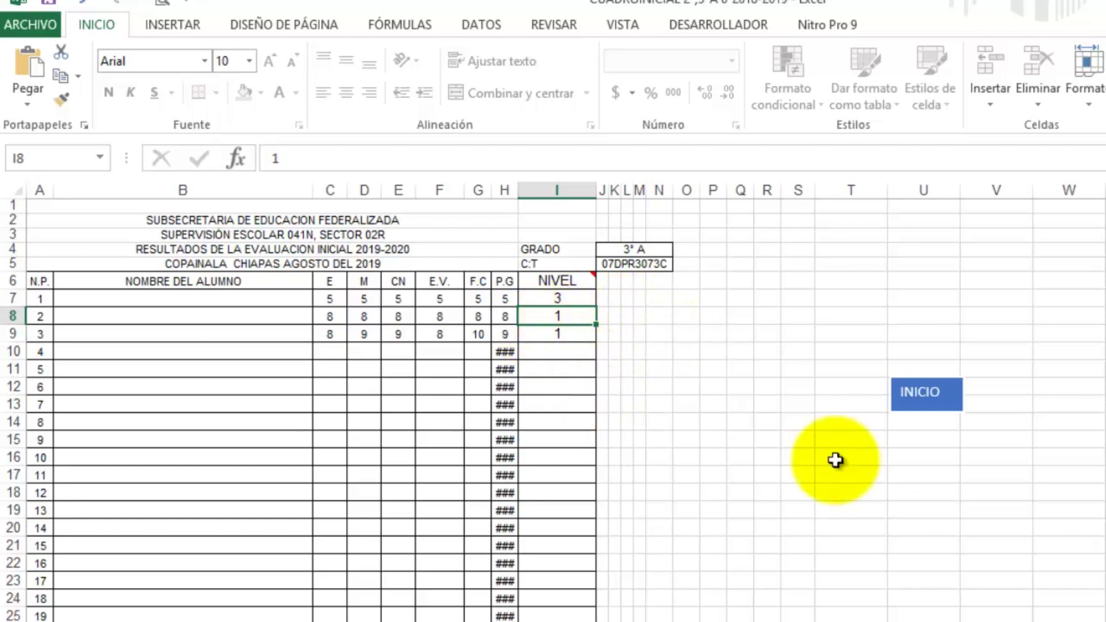
scroll(553, 409, down, 8)
scroll(553, 409, down, 4)
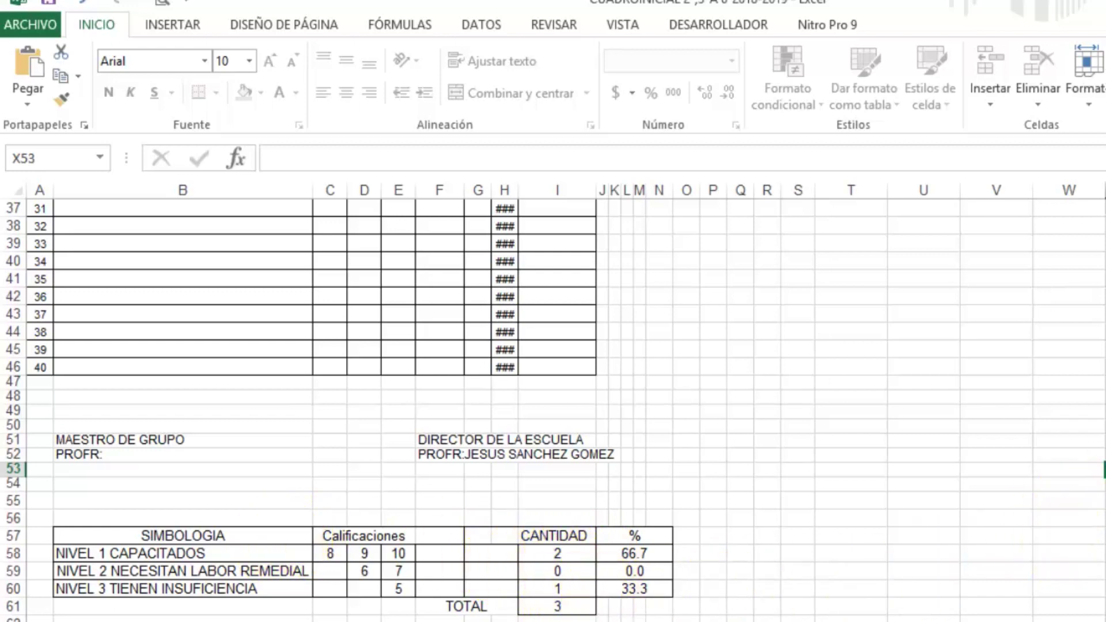
scroll(554, 403, down, 8)
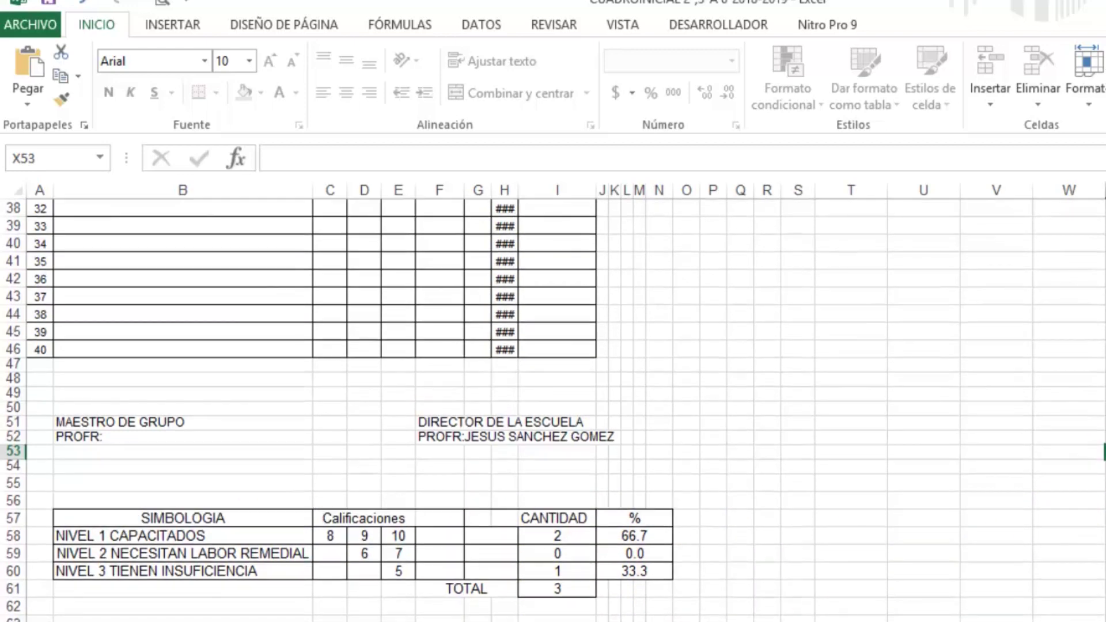
scroll(346, 403, down, 1)
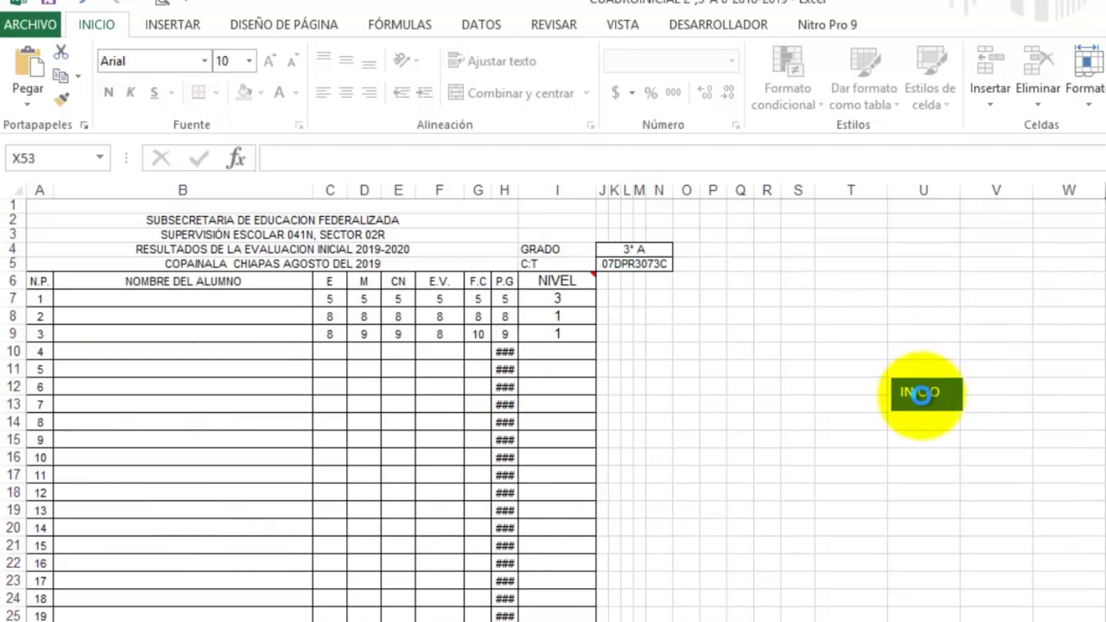
Step: Return to the start sheet, open the 5° A table and enter 10 in all six subjects and level 1 for student 4
click(921, 394)
click(257, 591)
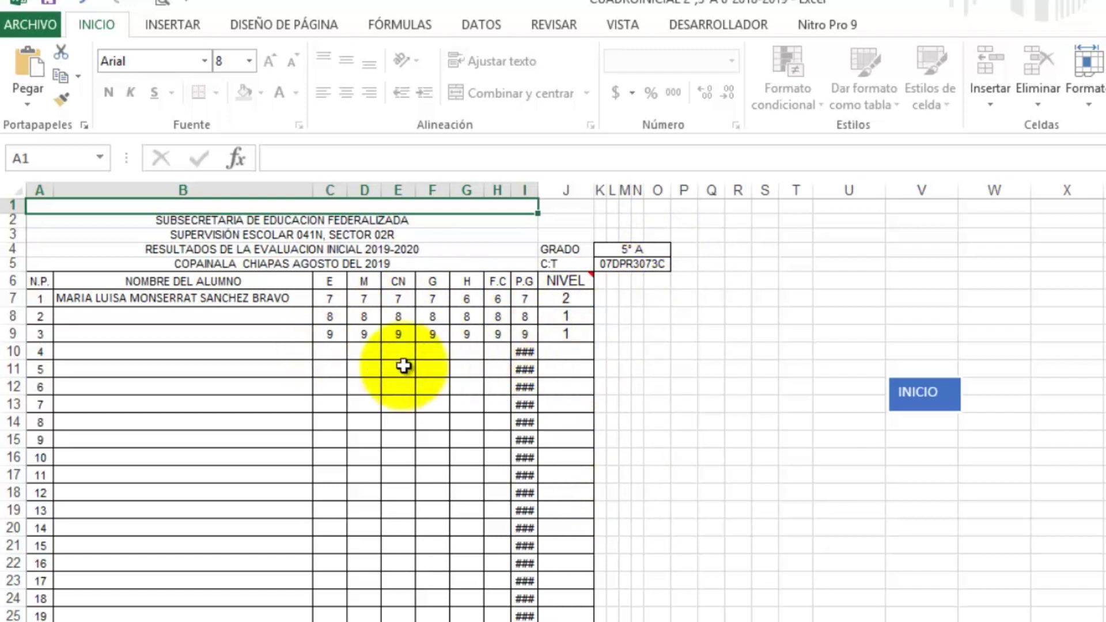
click(329, 356)
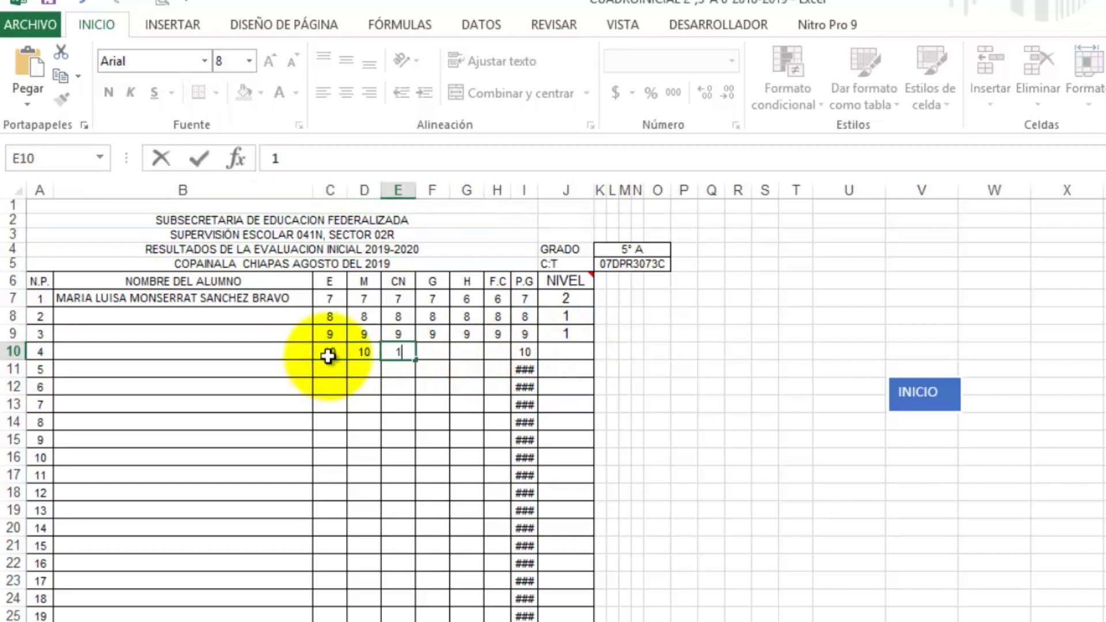
text(10)
key(Tab)
text(10)
key(Tab)
text(10)
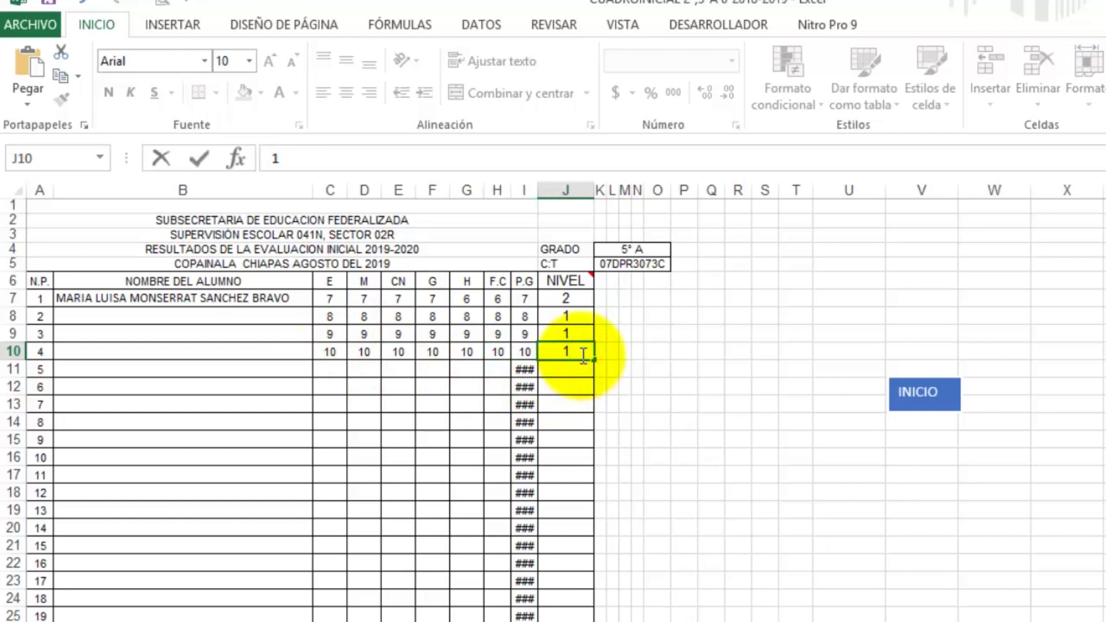
click(655, 388)
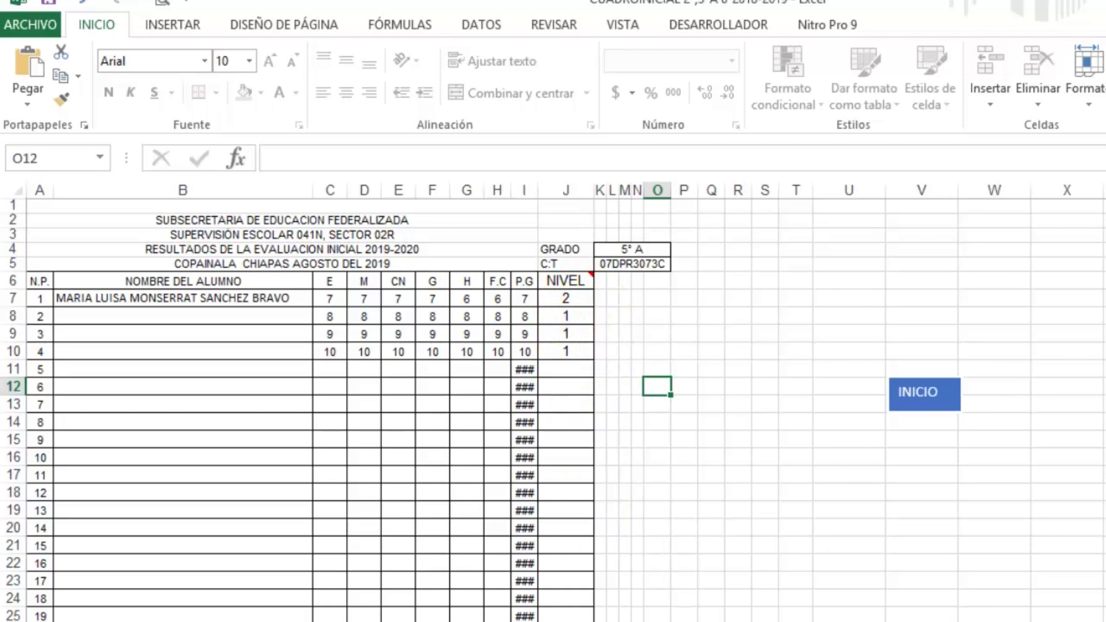
Step: Examine the SIMBOLOGIA quantities and percentages and the GRÁFICA DE APROVECHAMIENTO chart for 5° A
scroll(553, 403, down, 20)
scroll(553, 404, up, 17)
scroll(553, 375, up, 4)
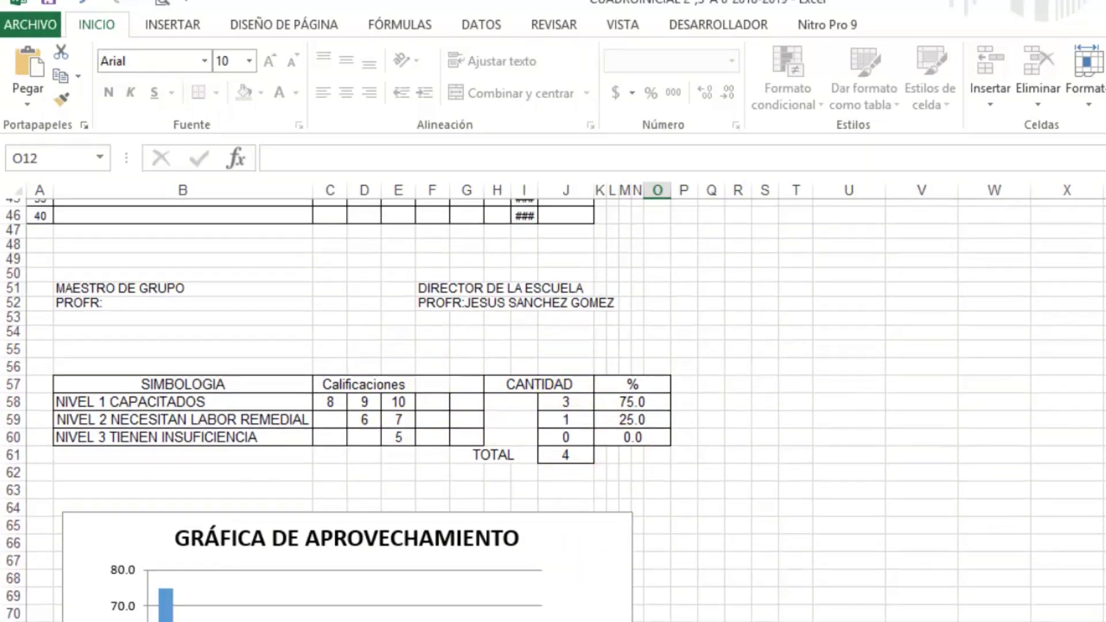
scroll(553, 403, down, 13)
scroll(553, 404, up, 5)
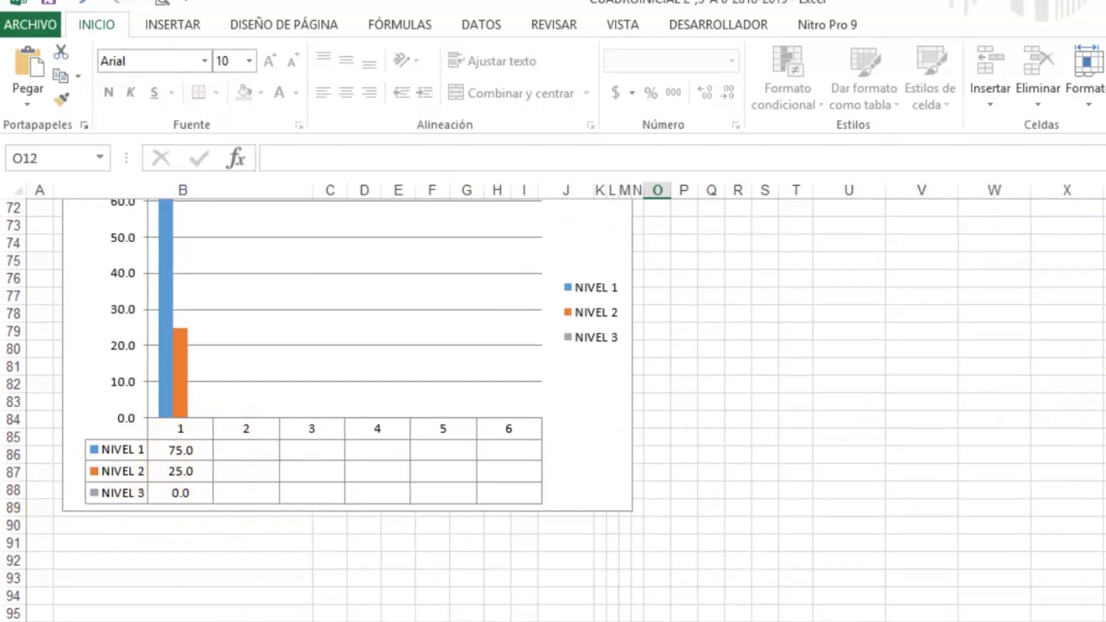
scroll(553, 404, up, 20)
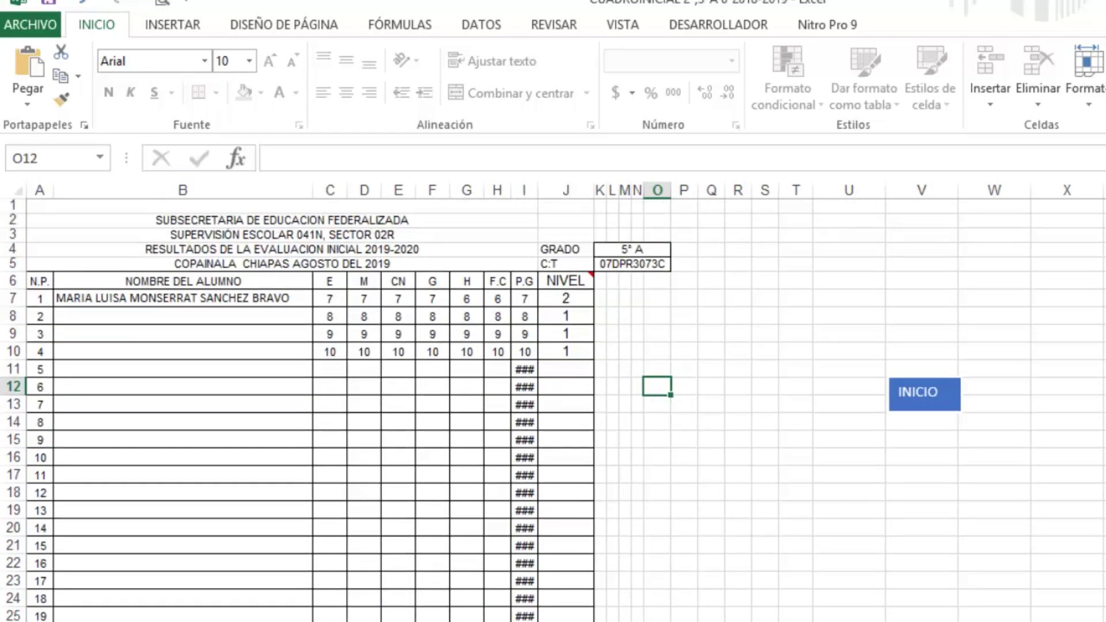
Step: Open the general data sheet from the start sheet and set PRIMEROS NIVEL 1 to 4, SEGUNDOS NIVEL 2 to 5 and NIVEL 3 to 2
click(919, 390)
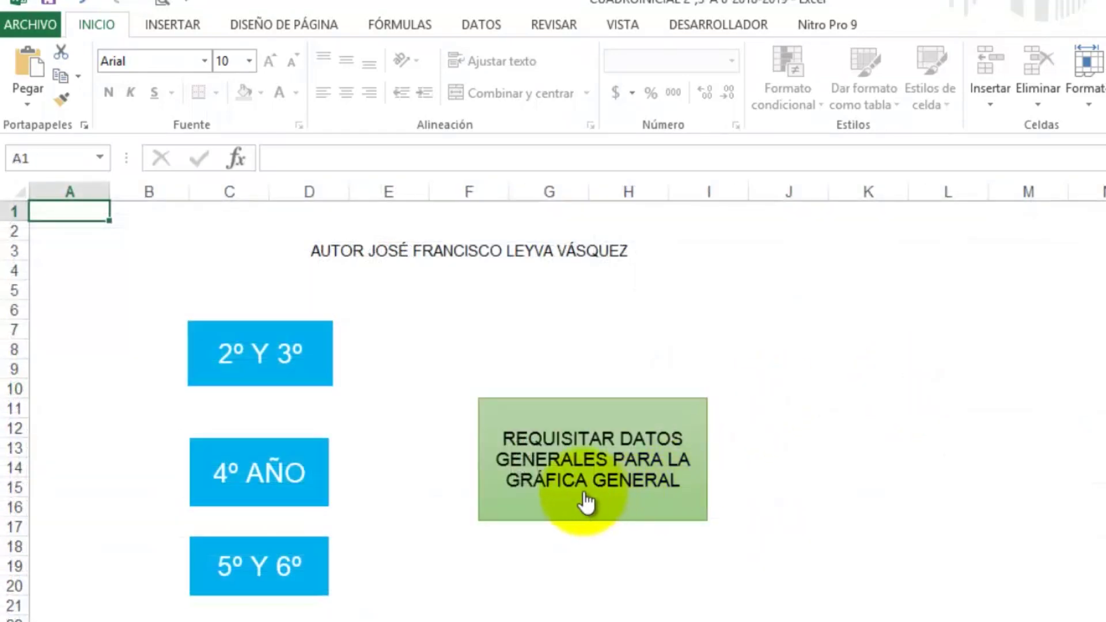
click(571, 474)
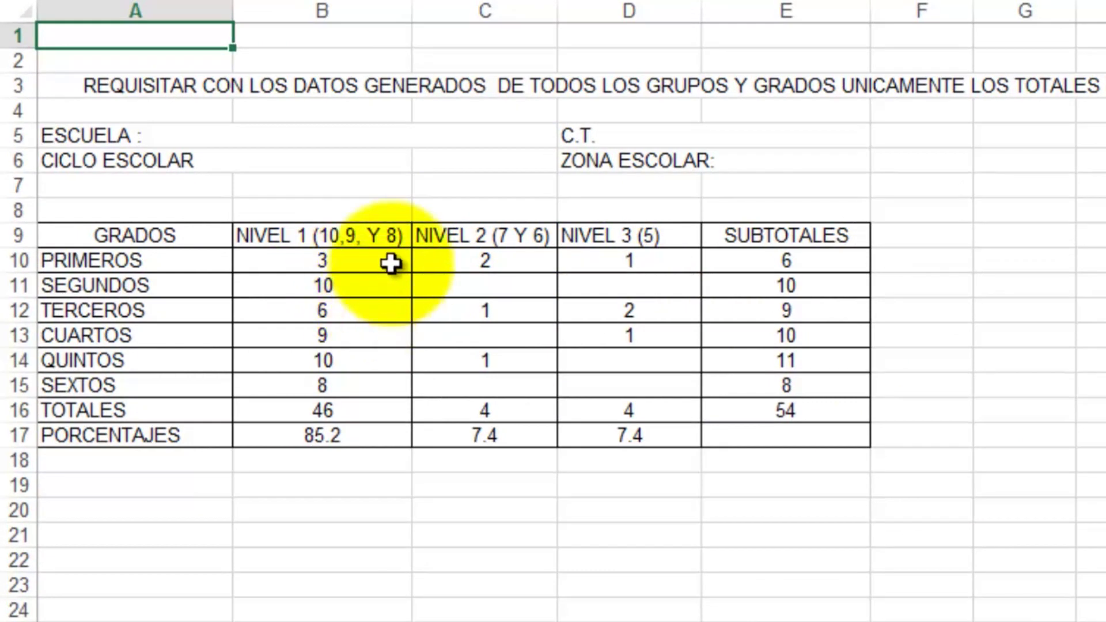
click(325, 260)
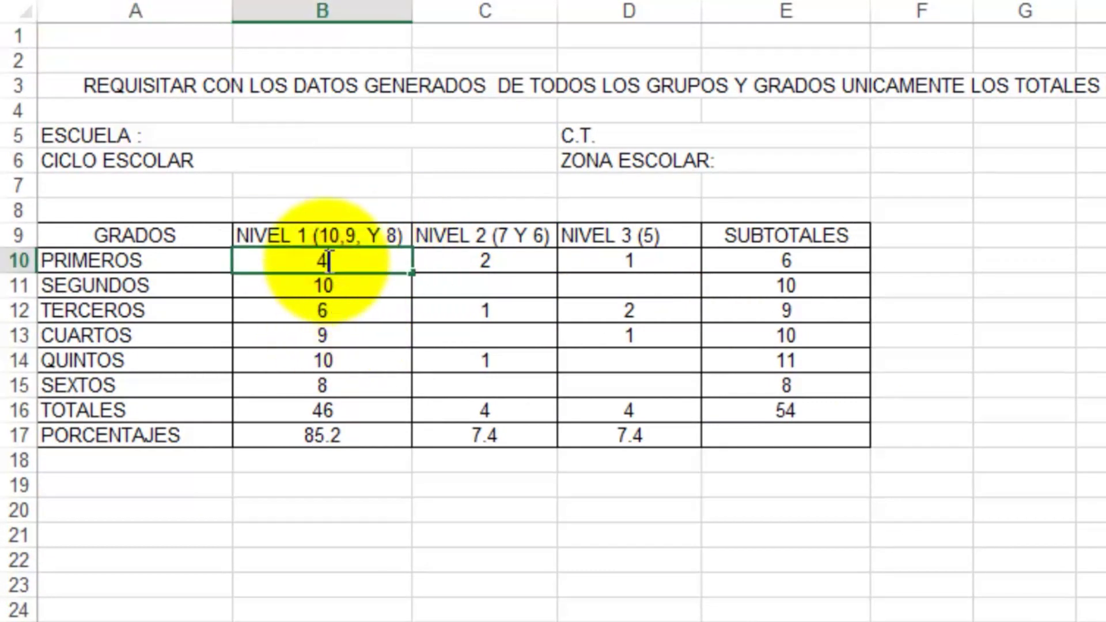
click(501, 266)
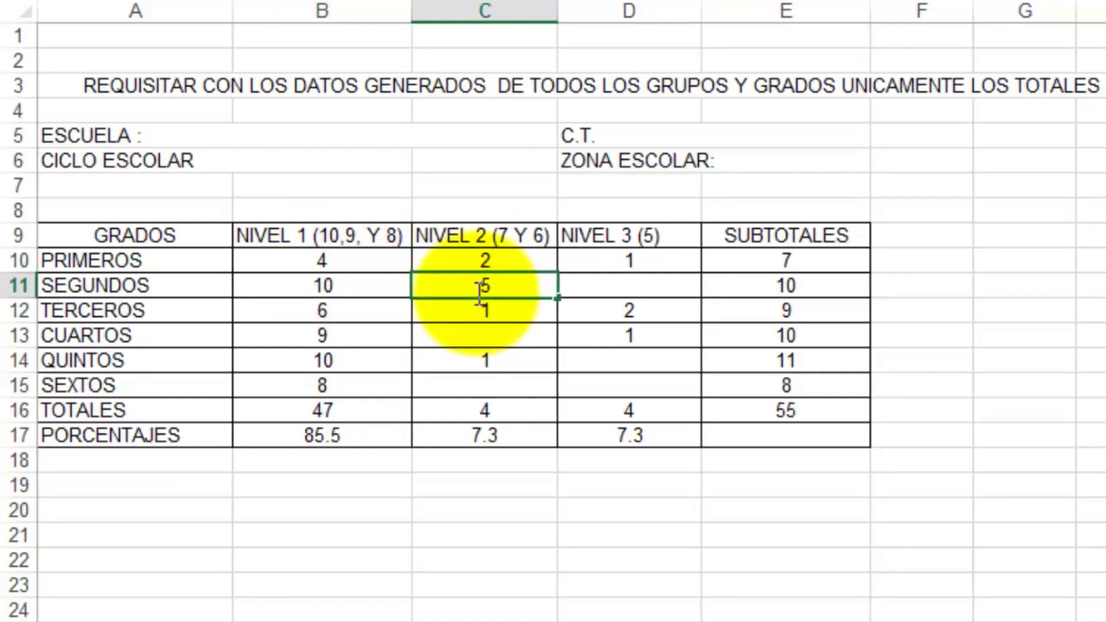
click(627, 287)
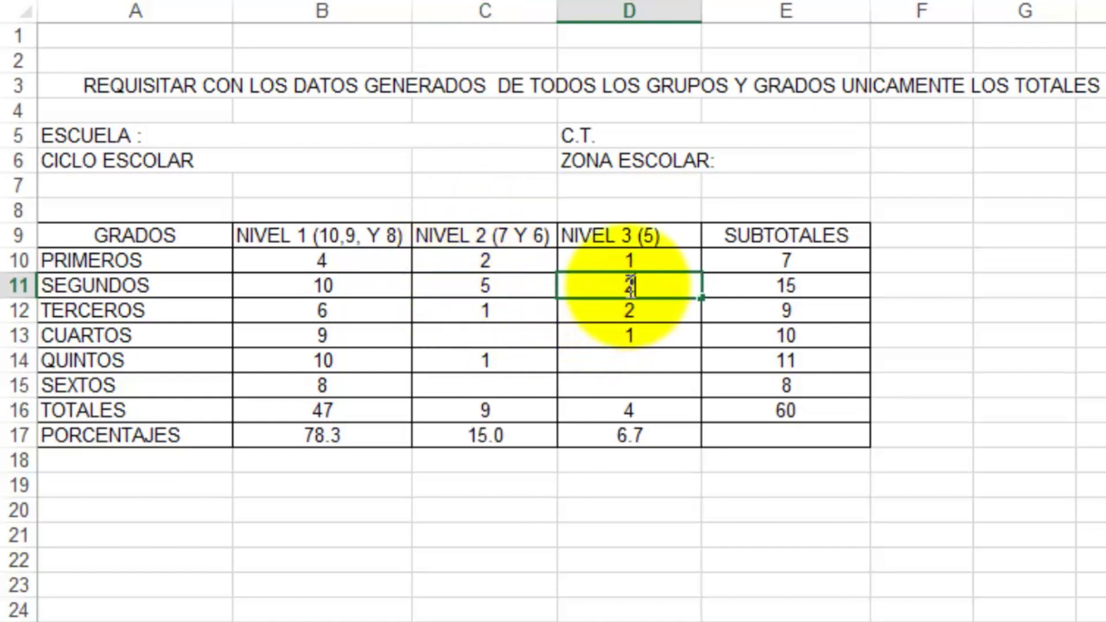
text(2)
click(549, 352)
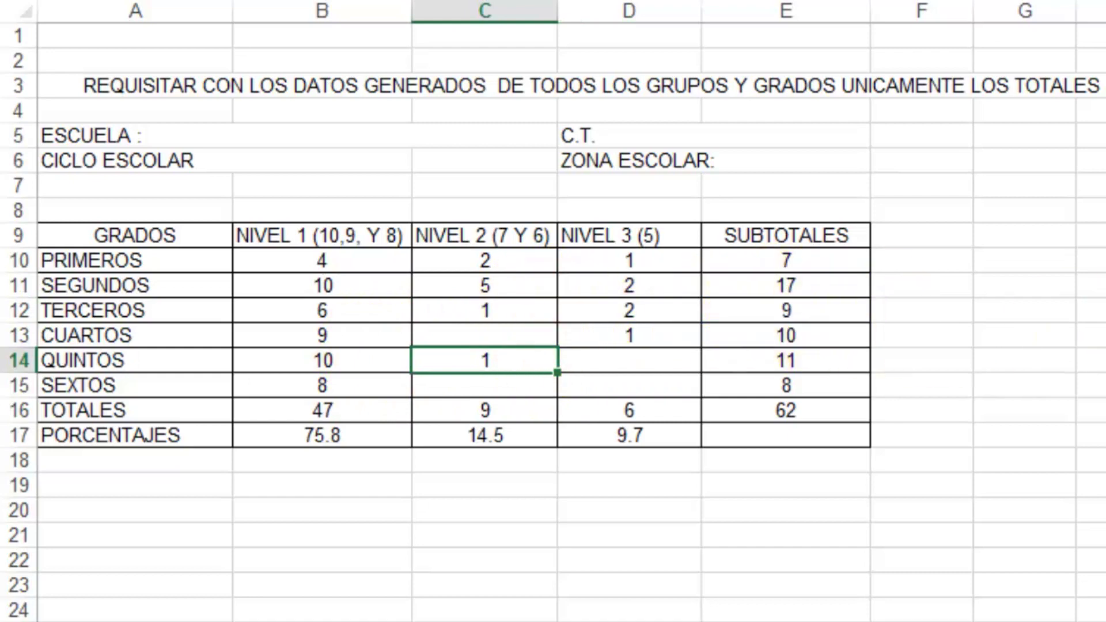
Step: Examine the GRÁFICA DE LA EVALUACIÓN INICIAL GENERAL chart below the totals table and return to the start sheet
scroll(553, 321, down, 5)
scroll(553, 322, down, 9)
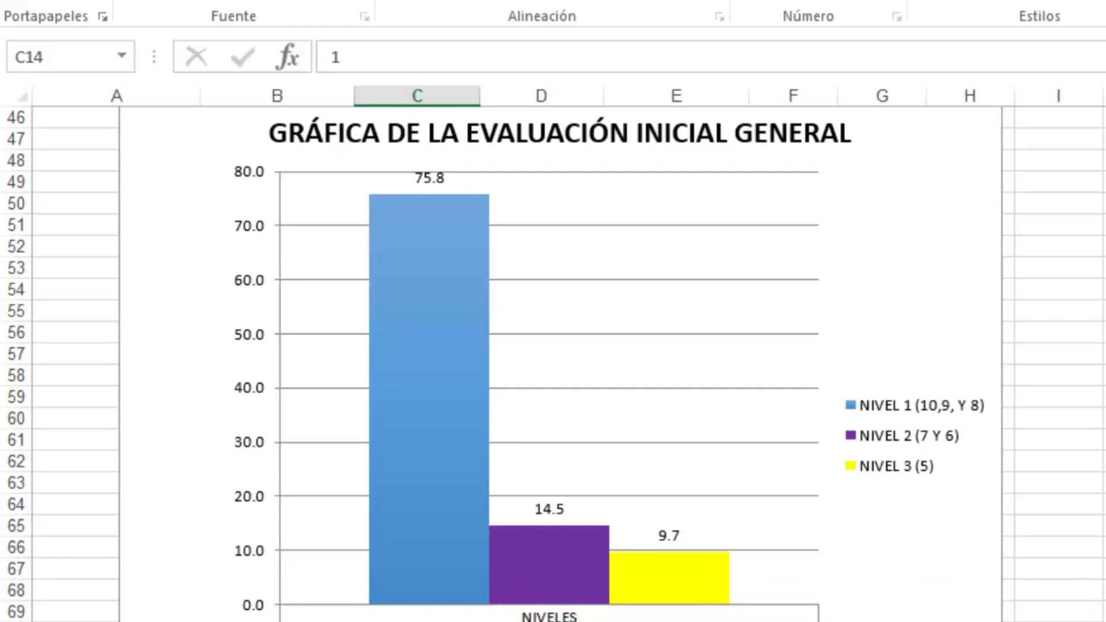
scroll(553, 323, up, 15)
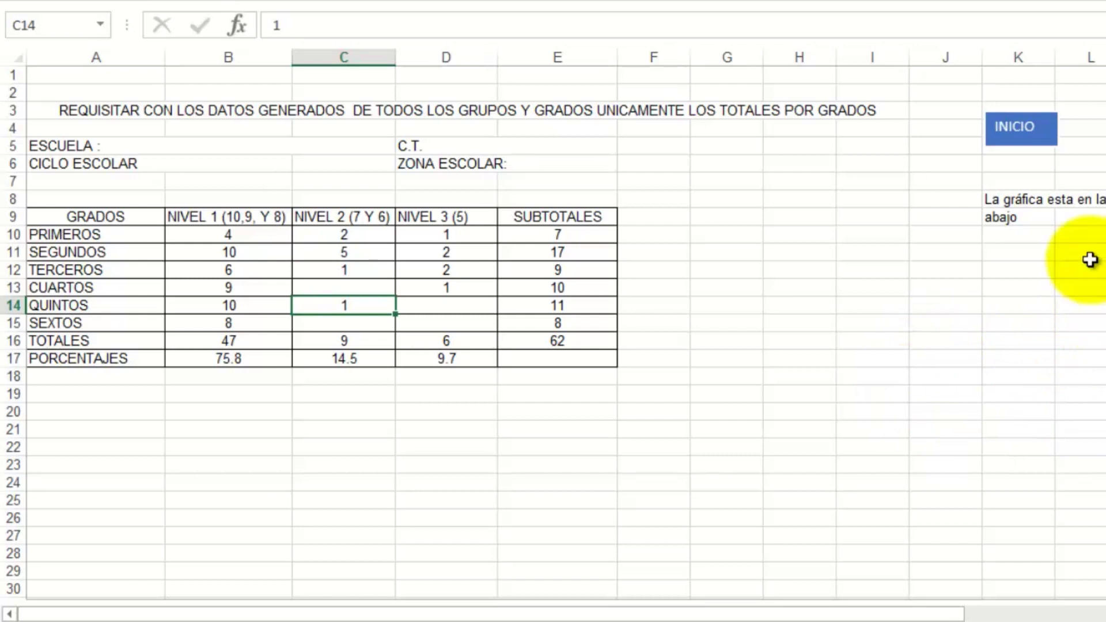
click(1021, 140)
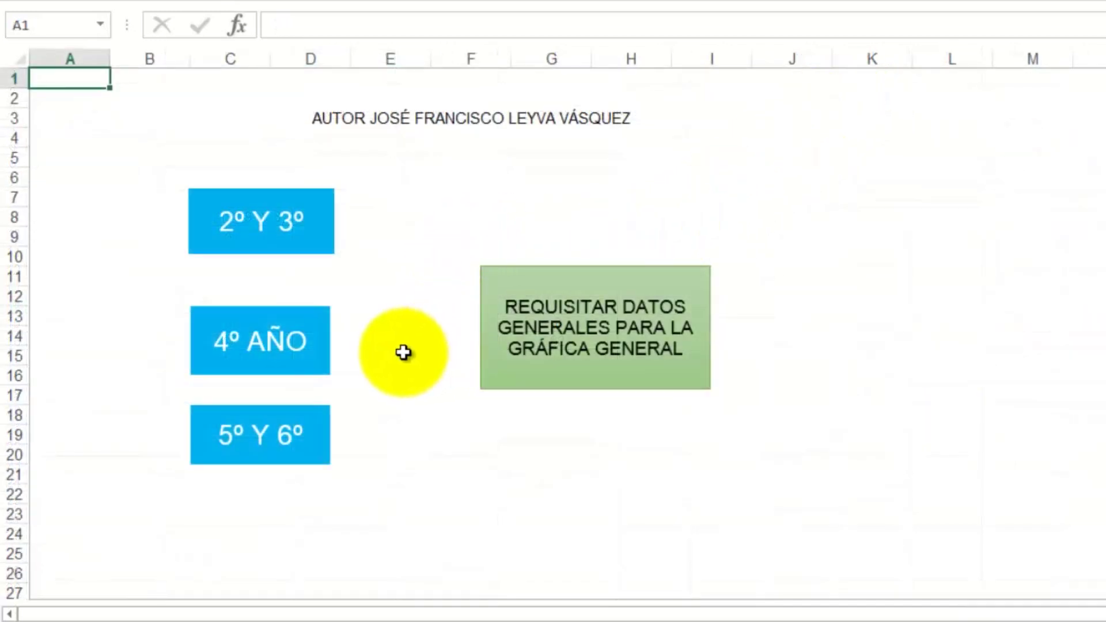